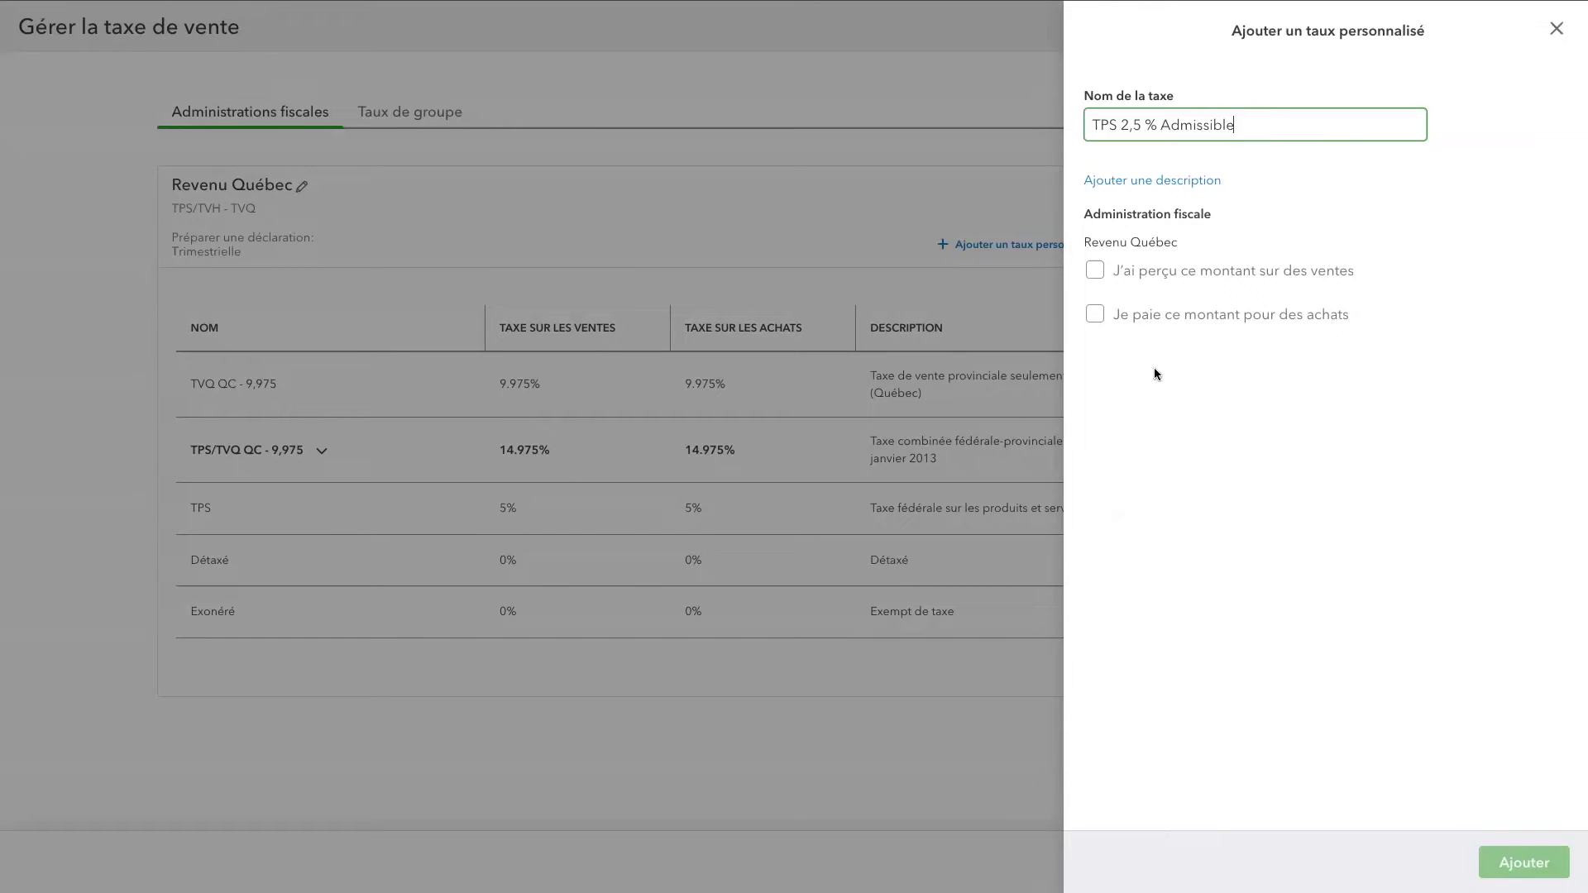
Add TPS 2,5 % Admissible as a 2.5% purchase tax in the Passif account, reported on the Crédit de taxe sur les intrants (CTI) line.
click(1094, 315)
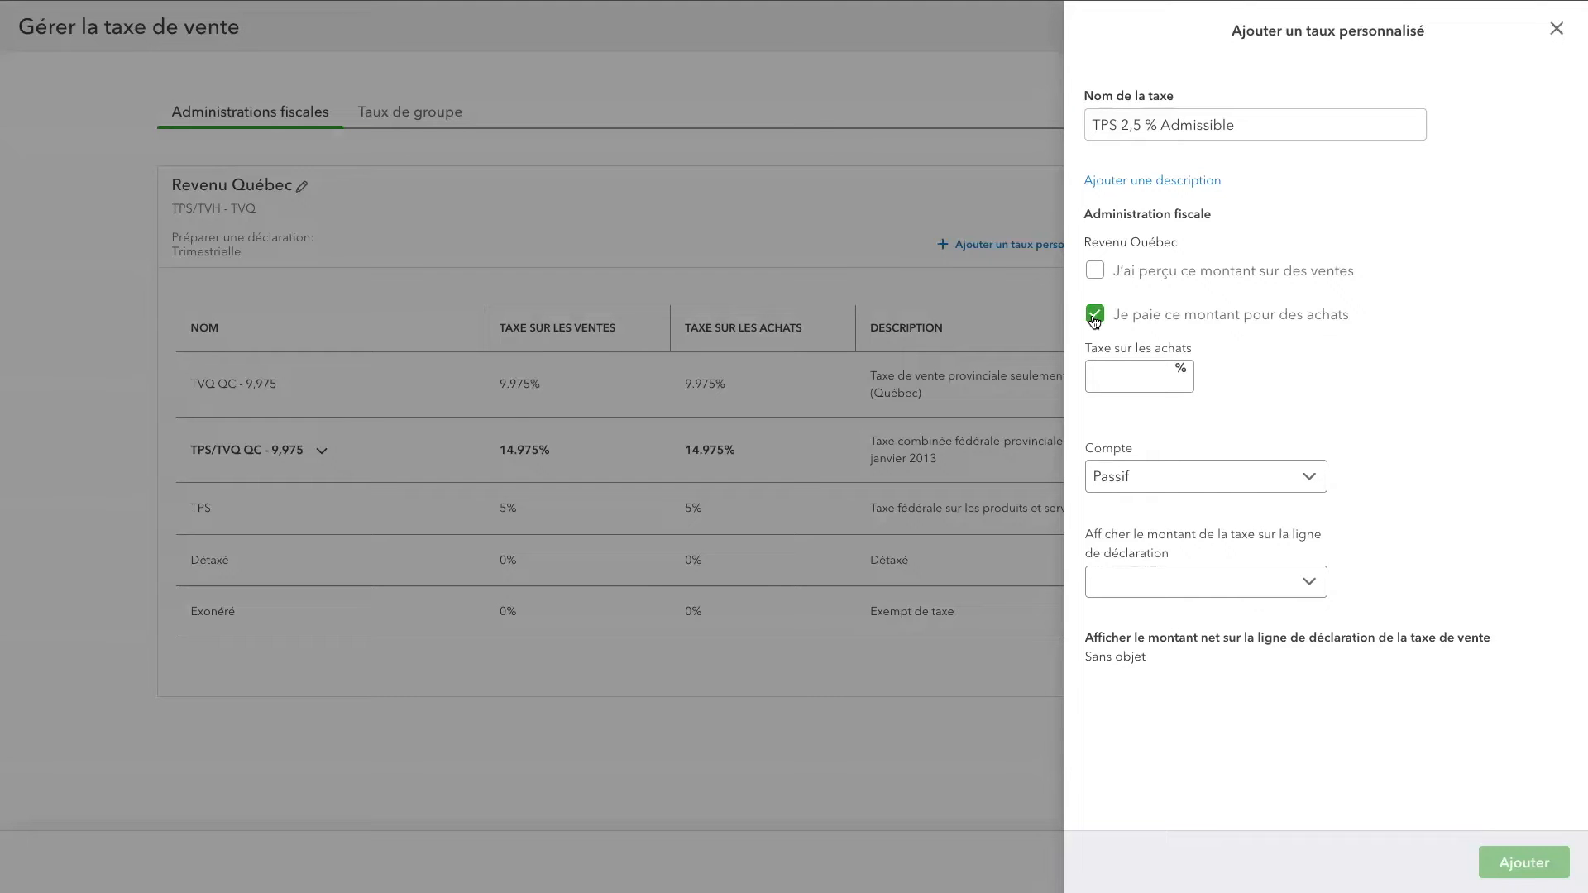
click(1139, 379)
text(2.5)
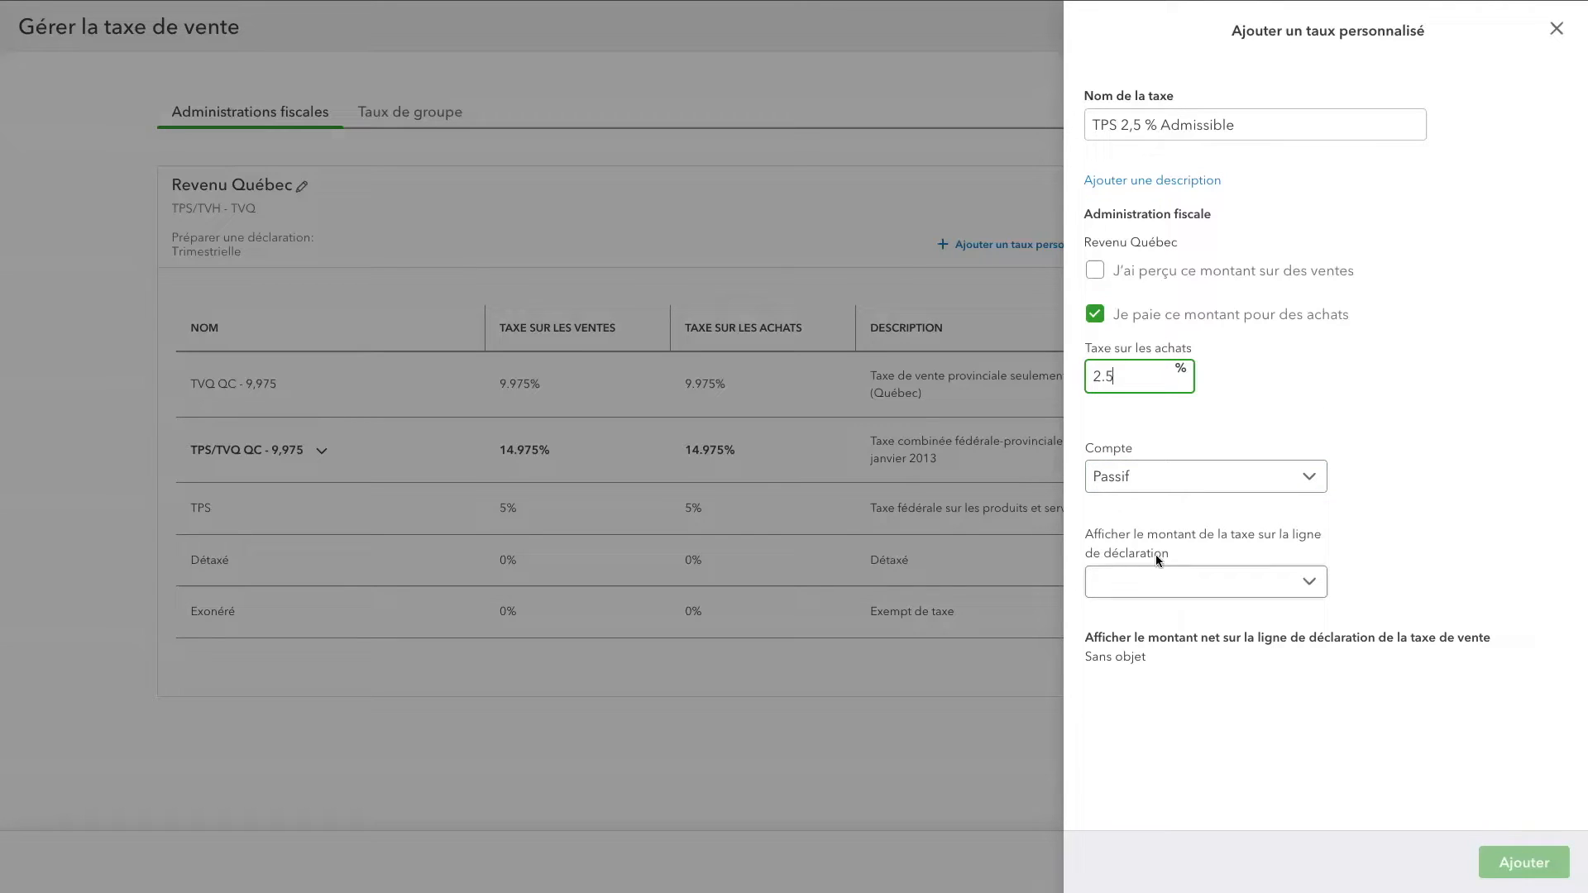
click(1187, 488)
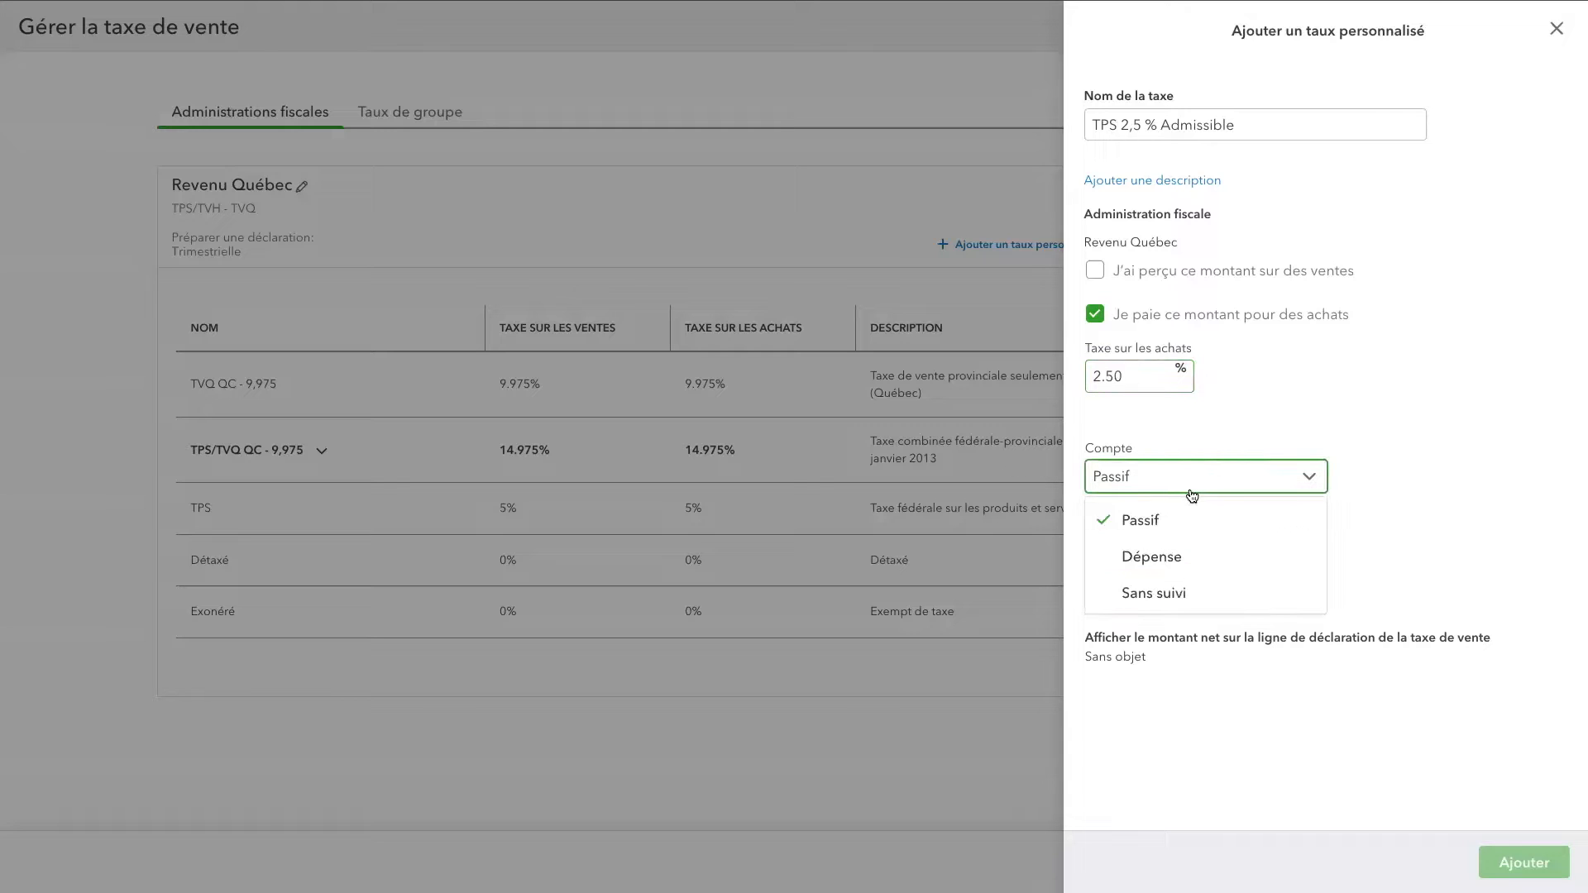
click(1442, 469)
click(1180, 578)
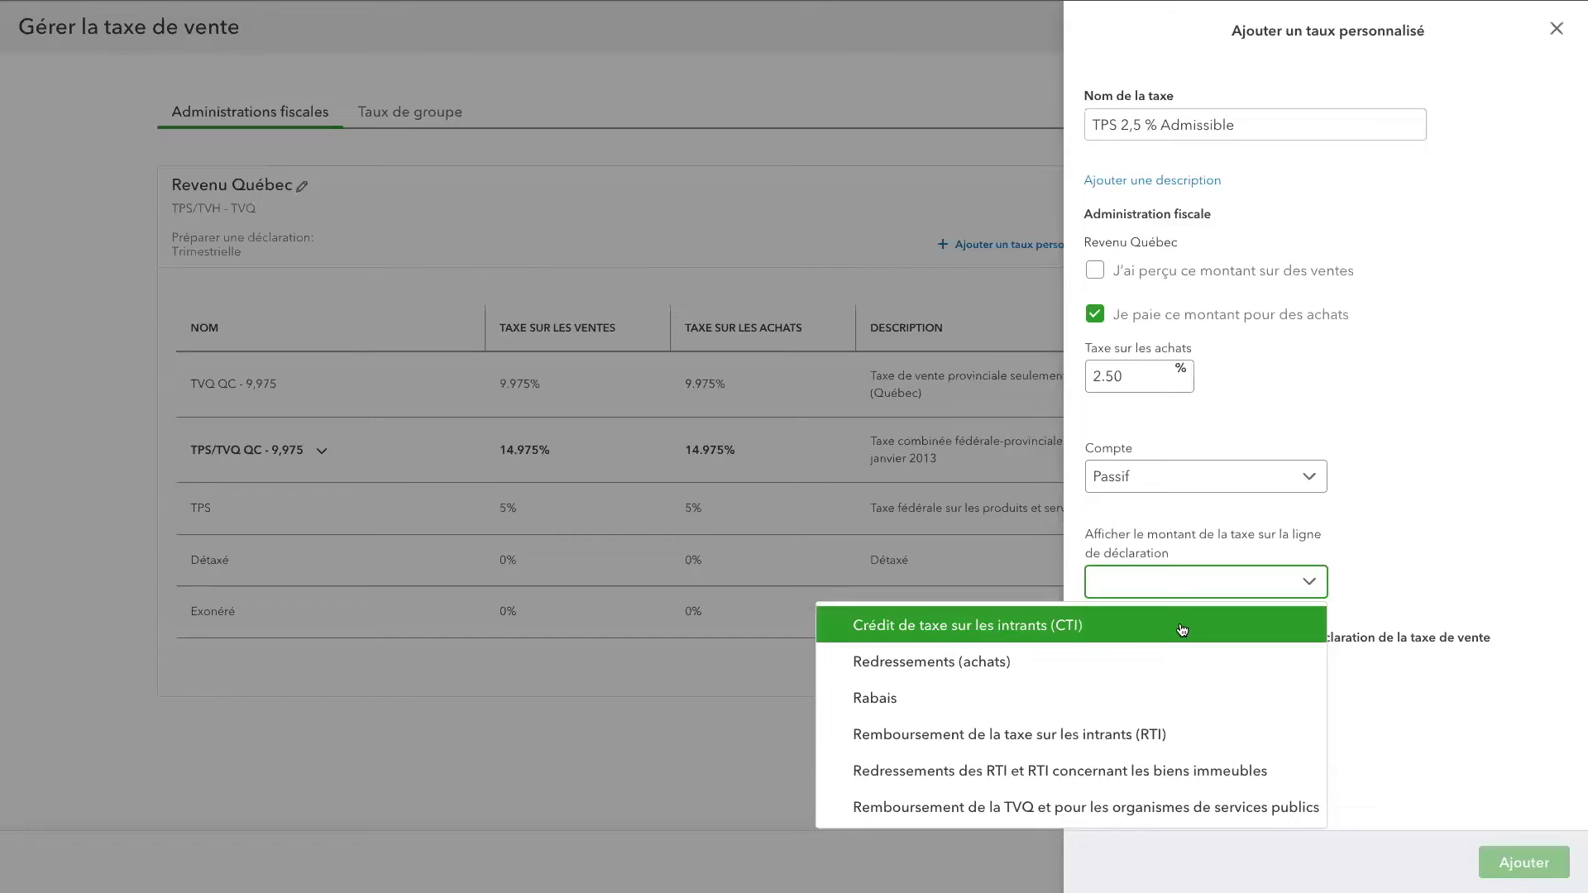
click(1181, 627)
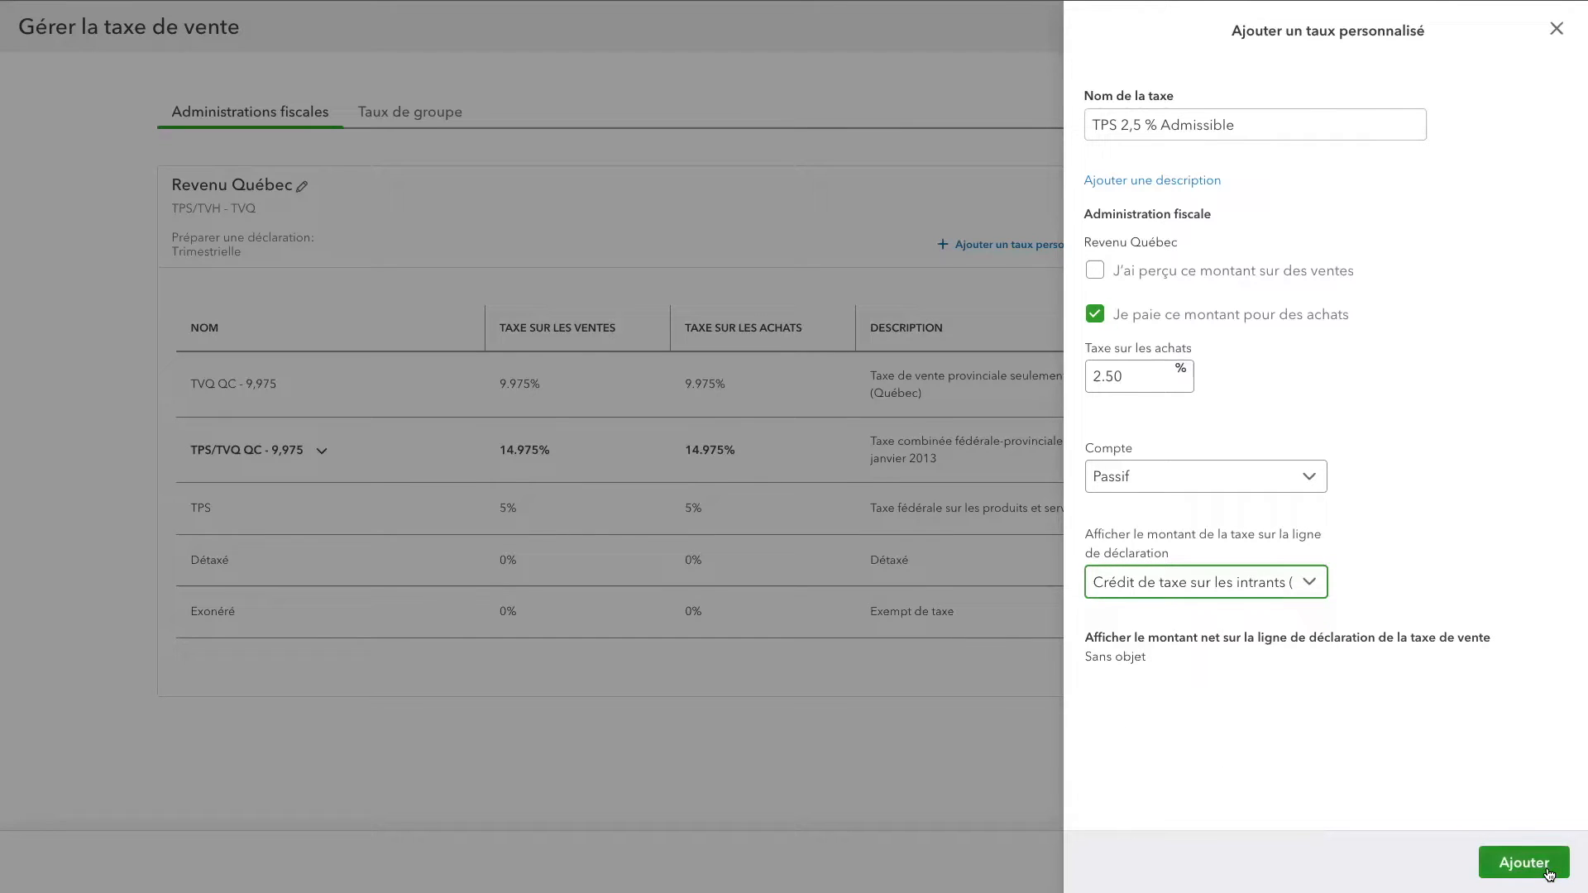
click(1546, 871)
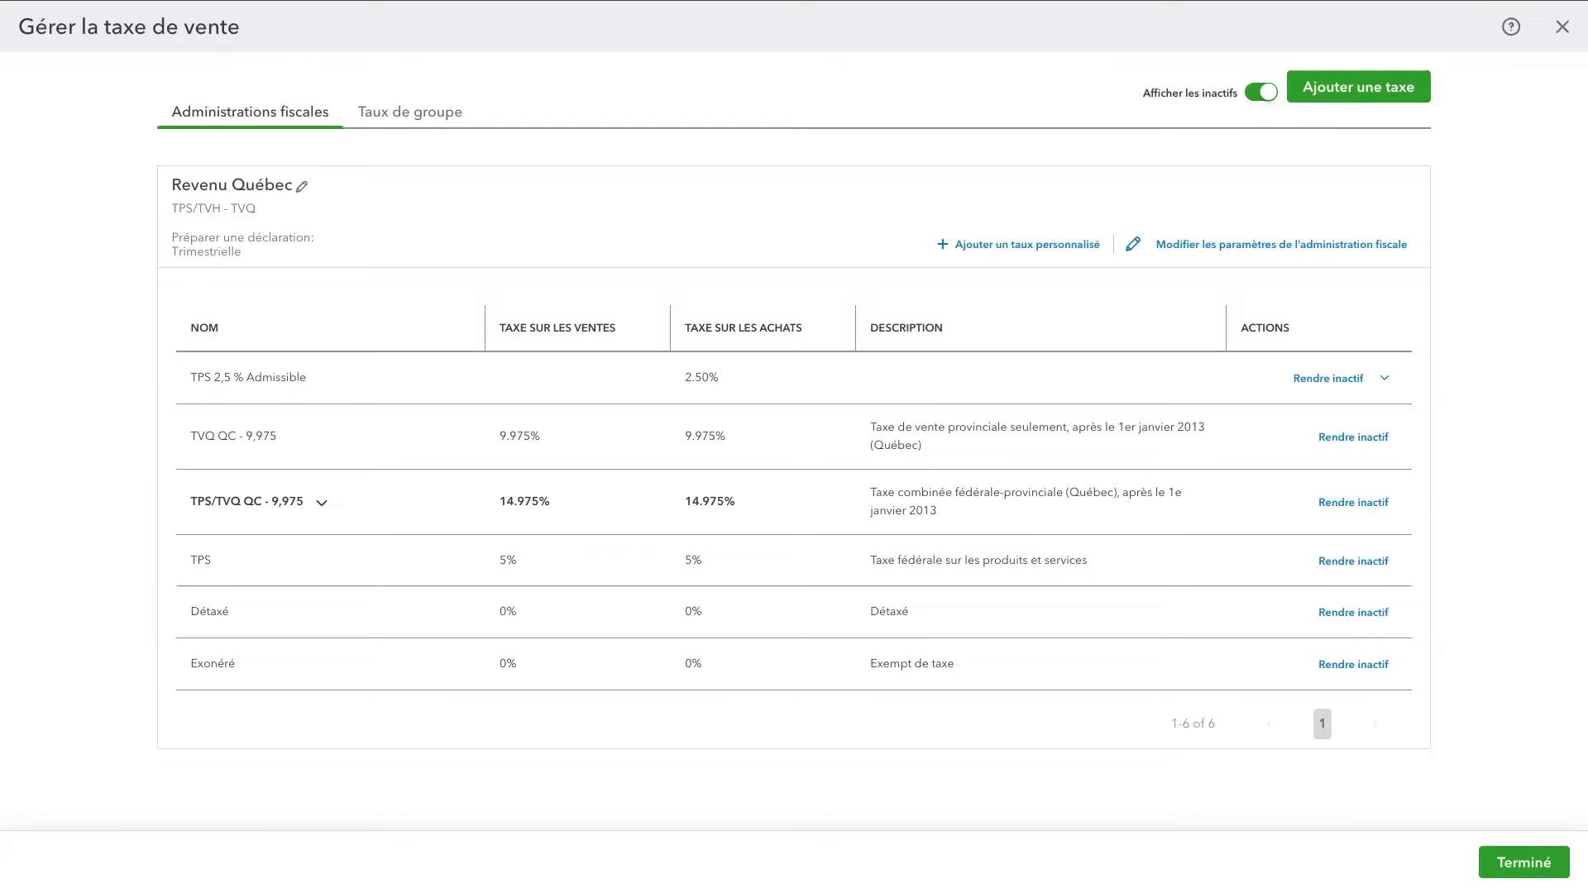
Add a custom Revenu Québec rate named TPS 2,5 % non admissible, with 2.5% tax on purchases and the account set to Sans suivi.
click(1050, 245)
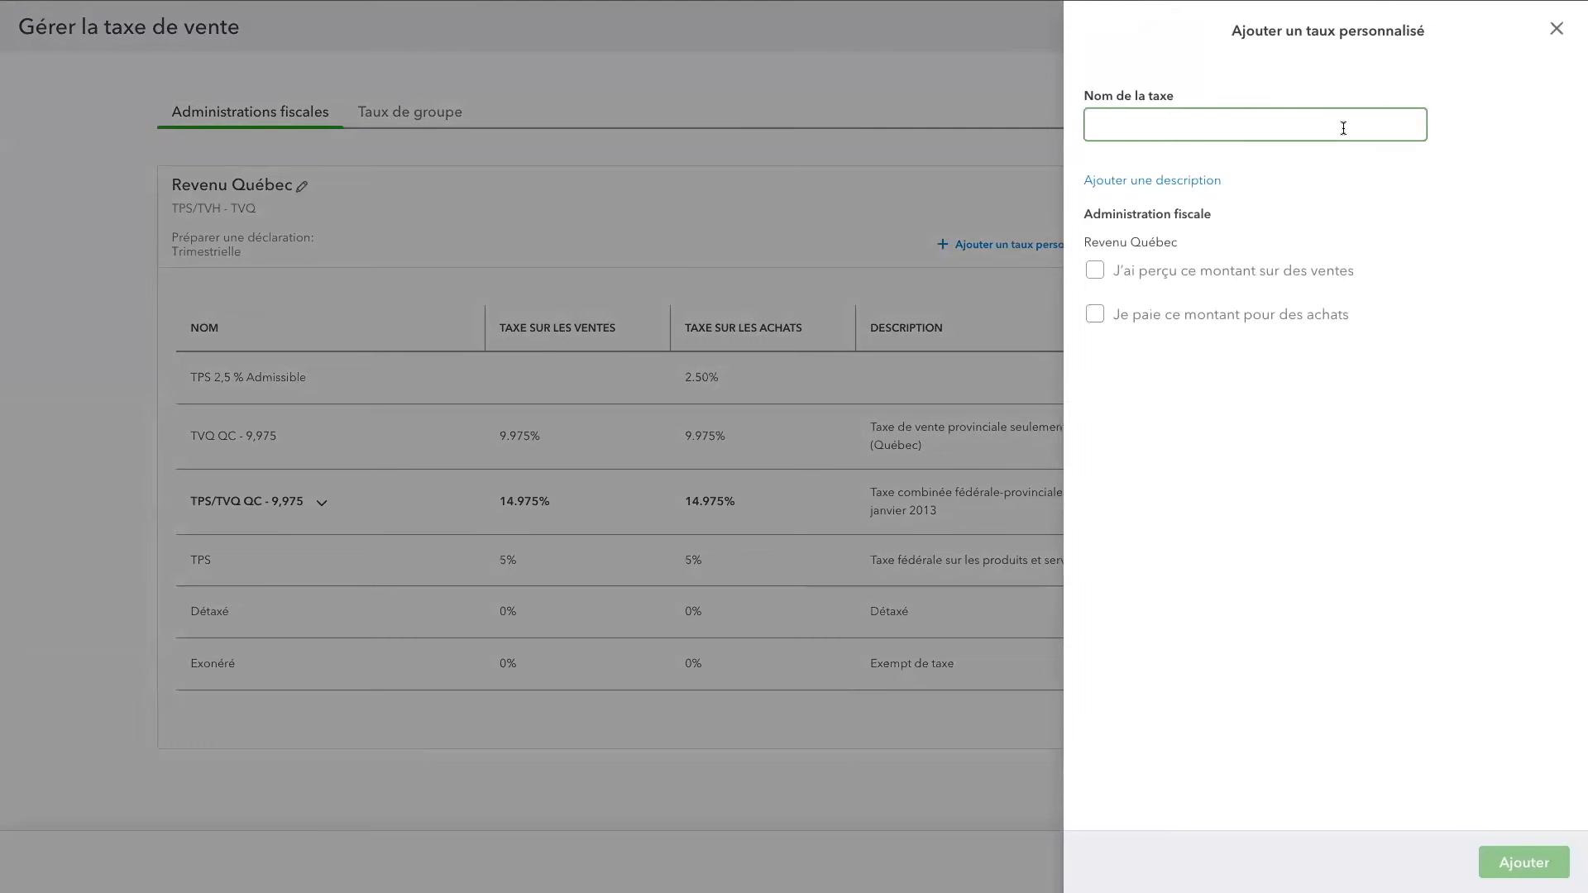
text(TPS 2,5 % non admissible)
click(1090, 320)
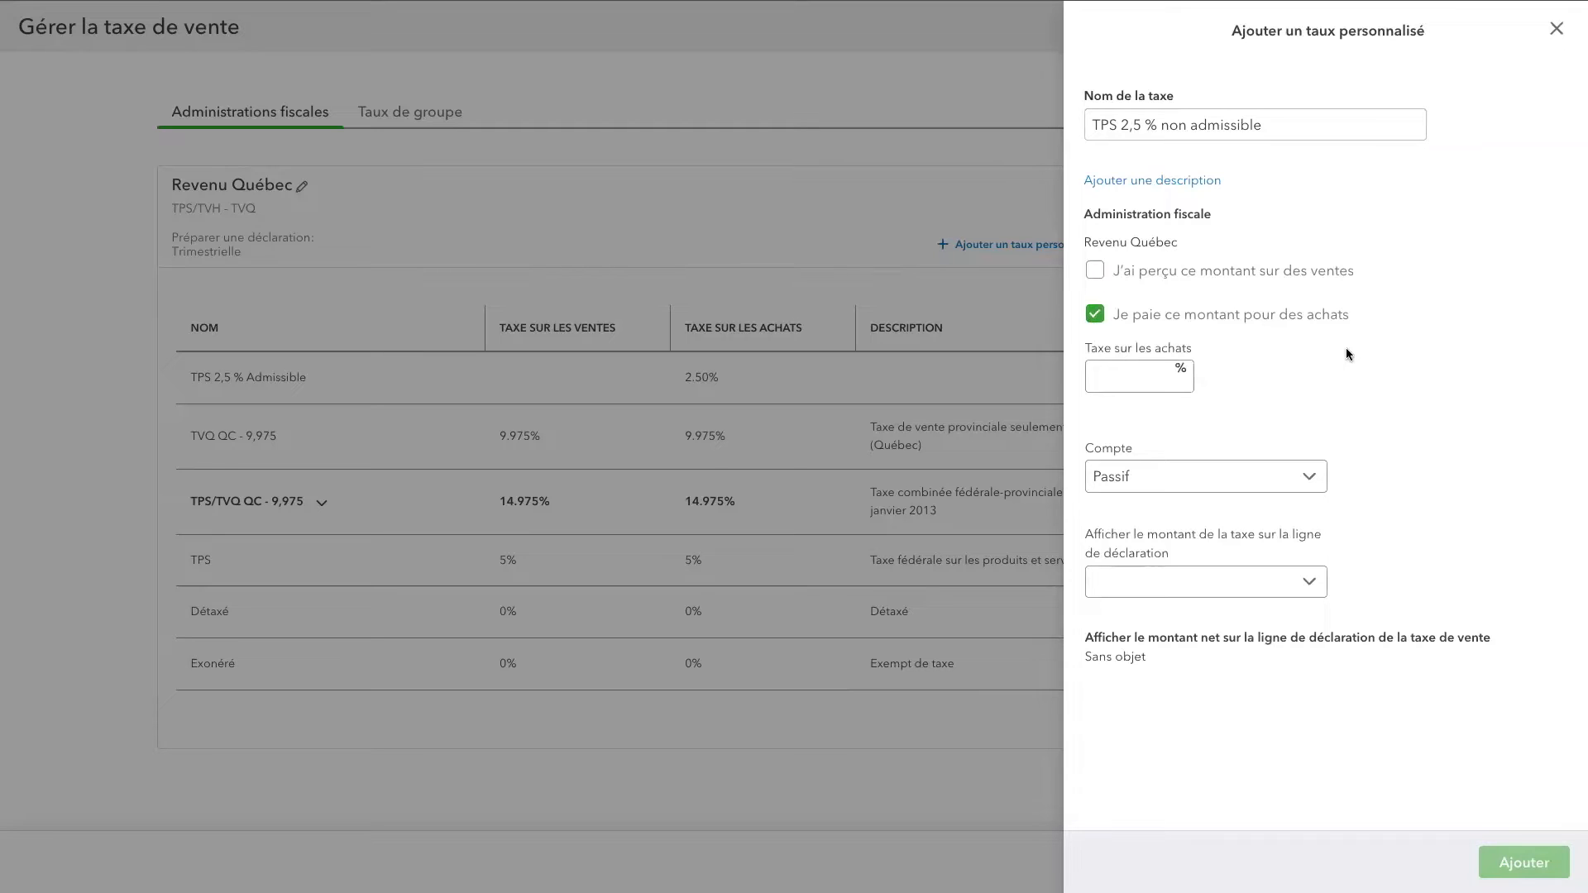
click(1108, 386)
text(2.5)
click(1290, 484)
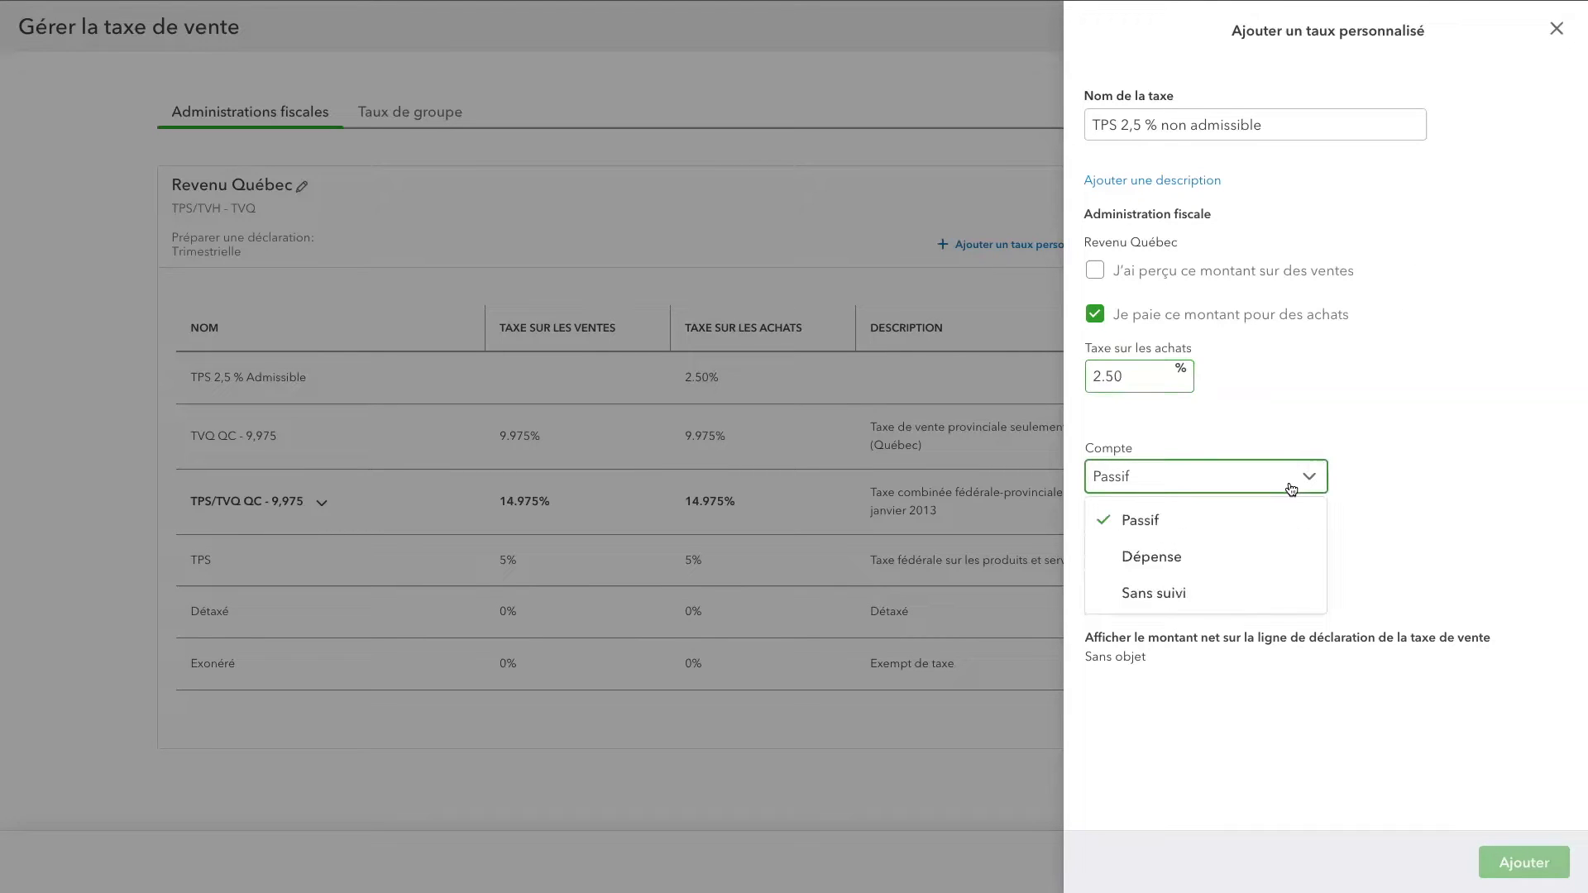
click(1265, 608)
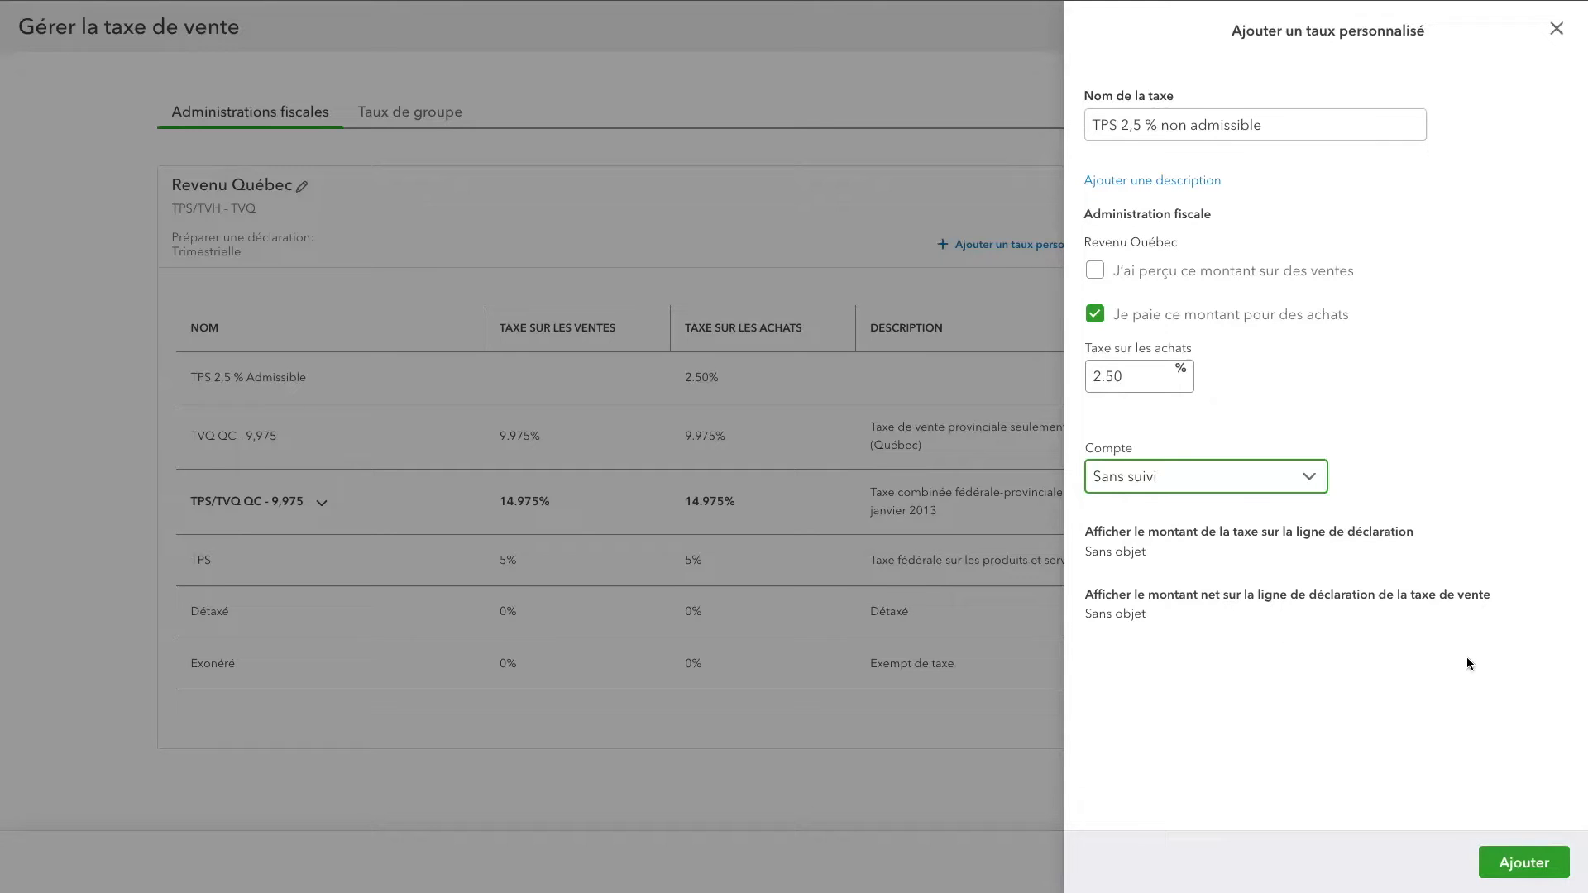
click(1529, 868)
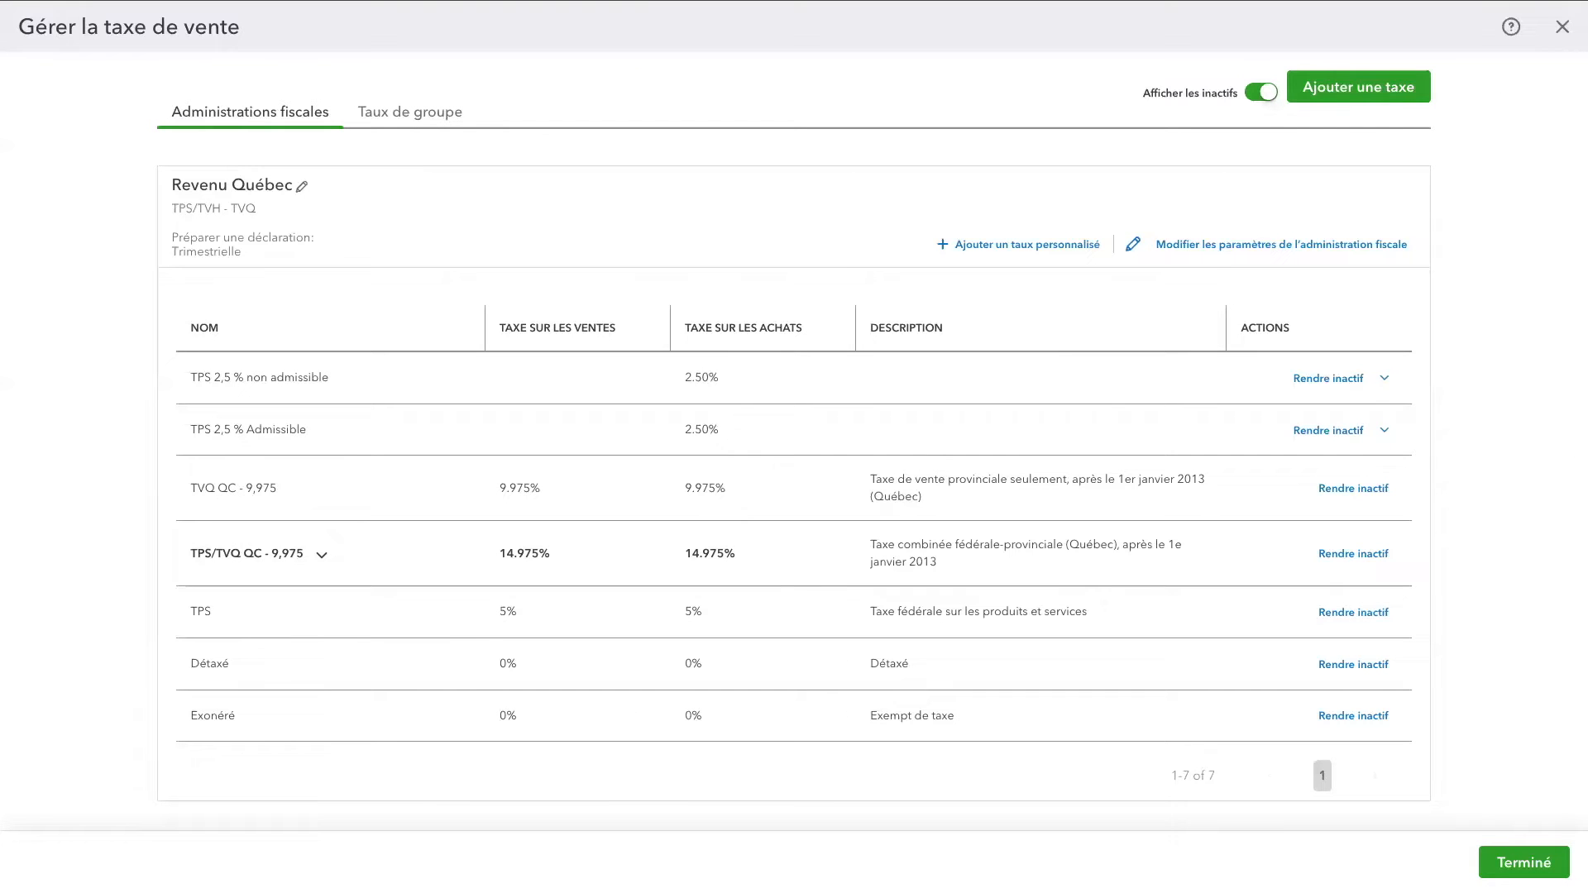
Start a custom Revenu Québec rate named TVQ 4,9875 % admissible, with 4.9875% tax on purchases.
click(1035, 243)
click(1224, 119)
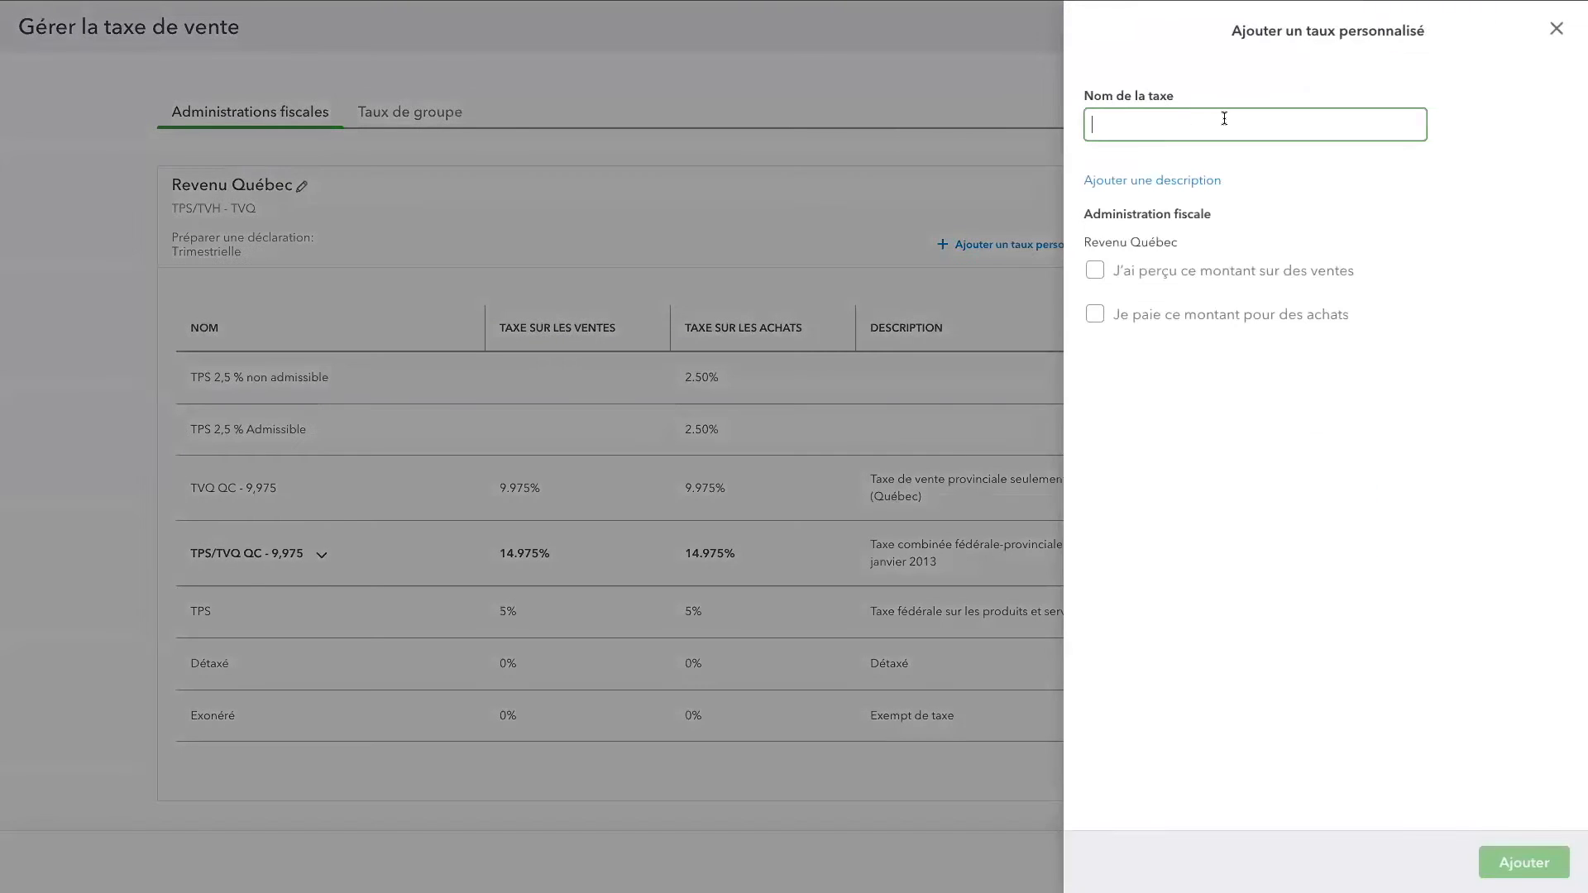
text(TVQ 4,9875 % admissible)
click(1095, 315)
click(1142, 372)
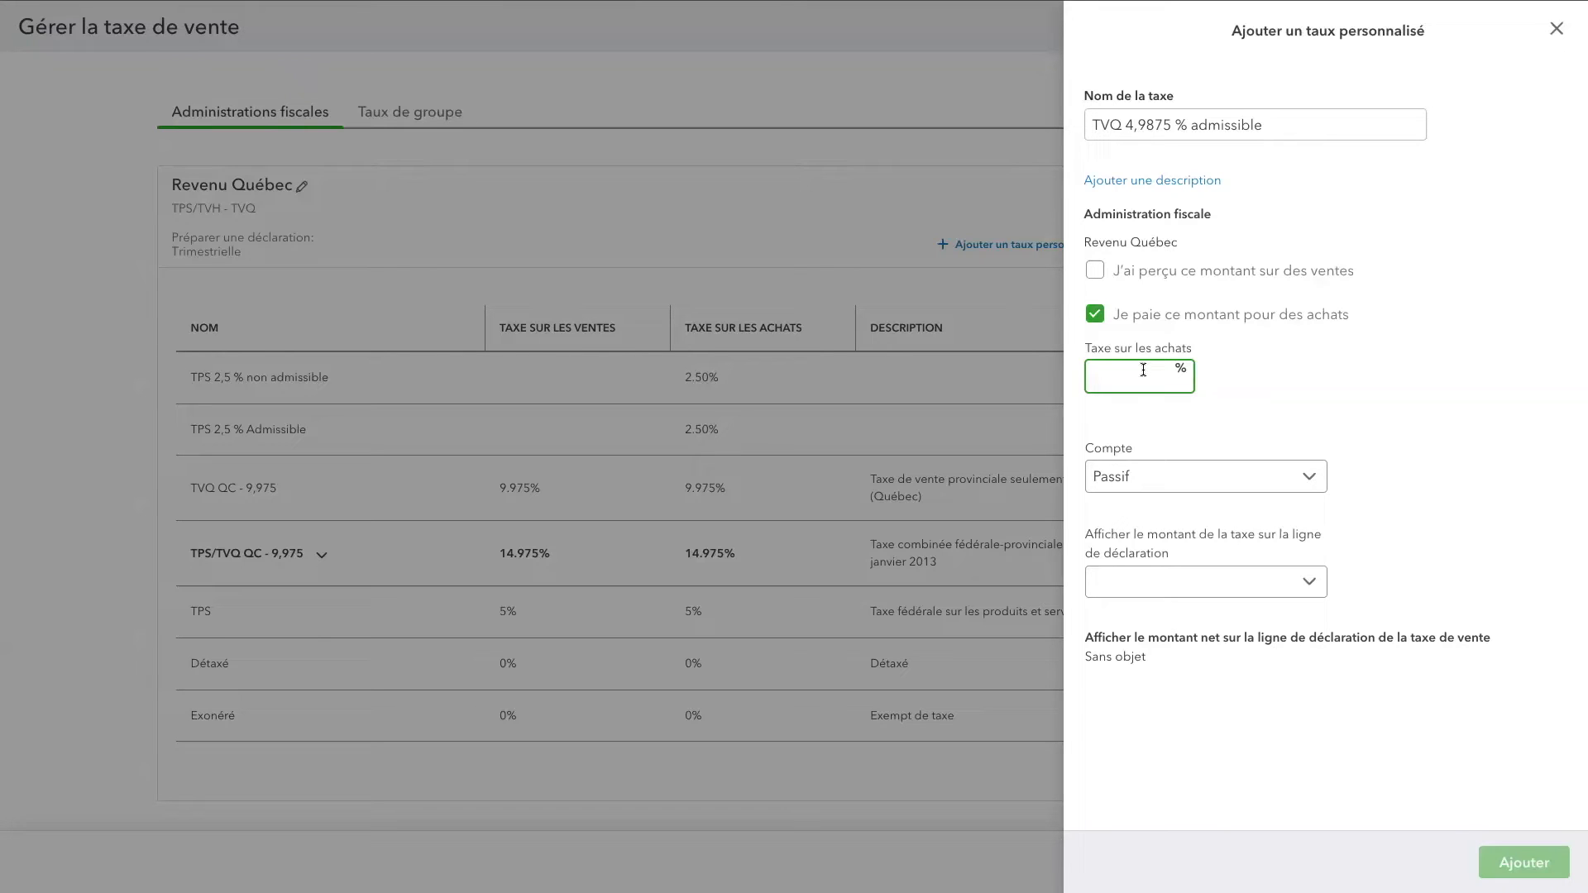
text(4.9875)
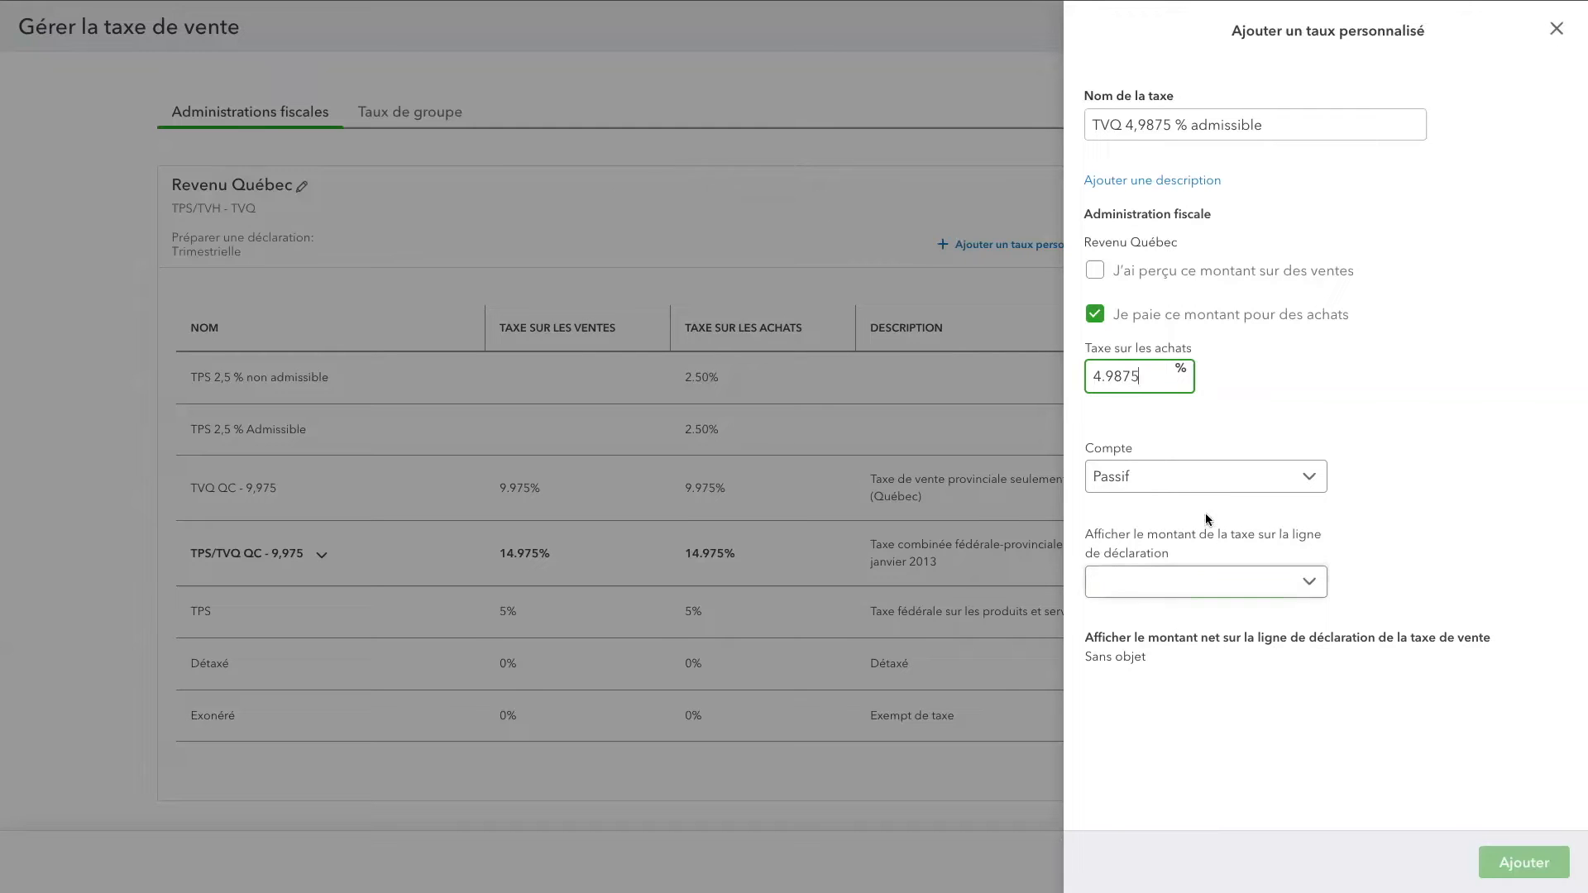
Keep the account as Passif, report the tax on Remboursement de la taxe sur les intrants (RTI), and add the rate.
click(1214, 480)
click(1208, 525)
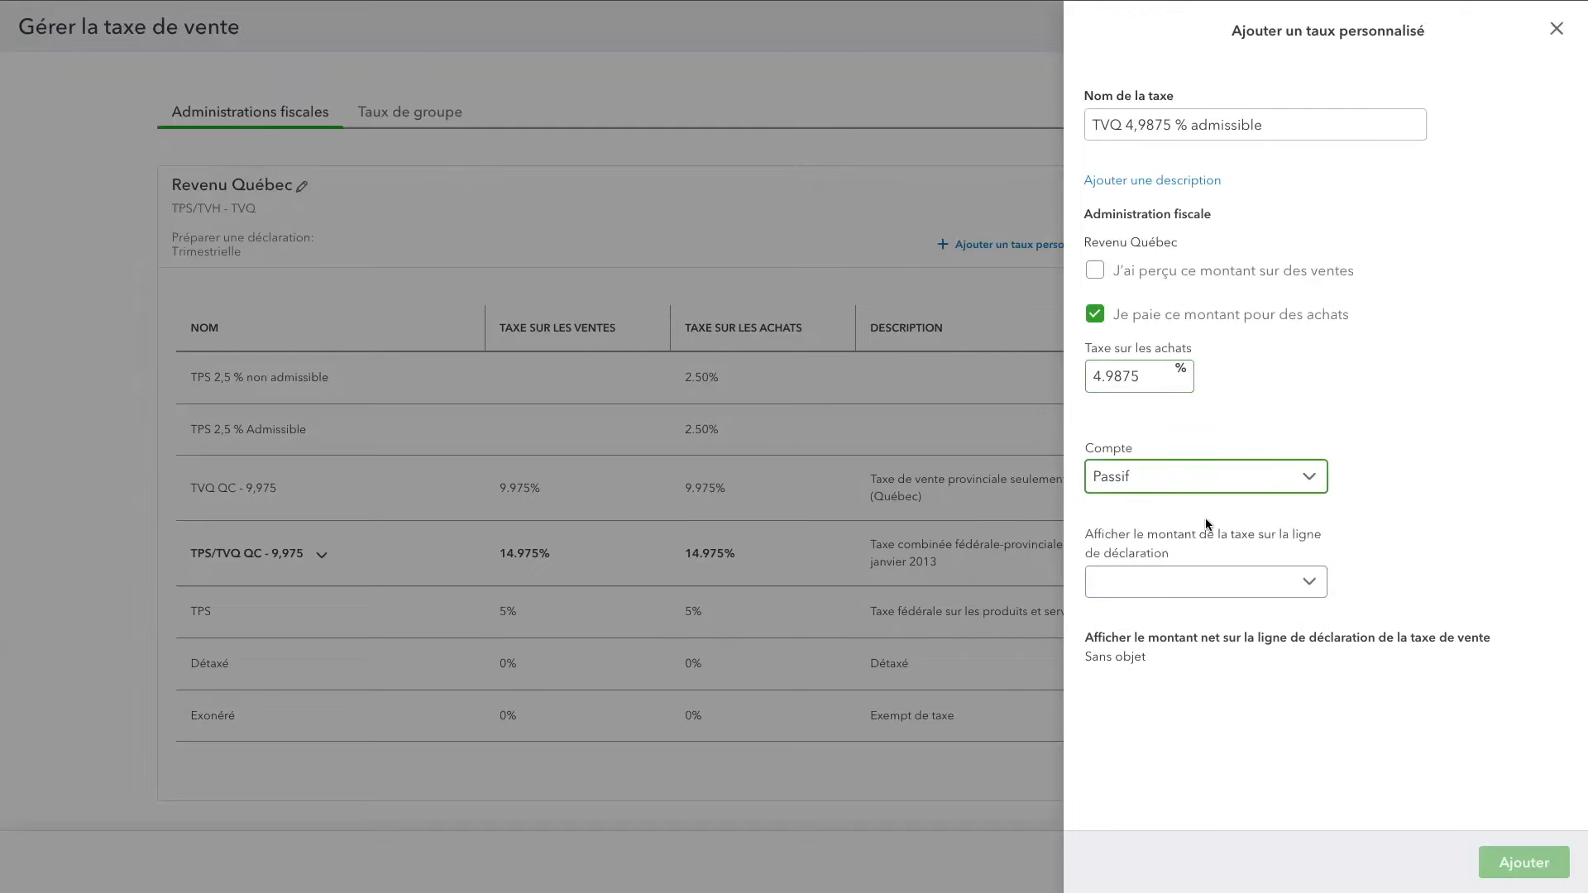
click(1221, 588)
click(1221, 588)
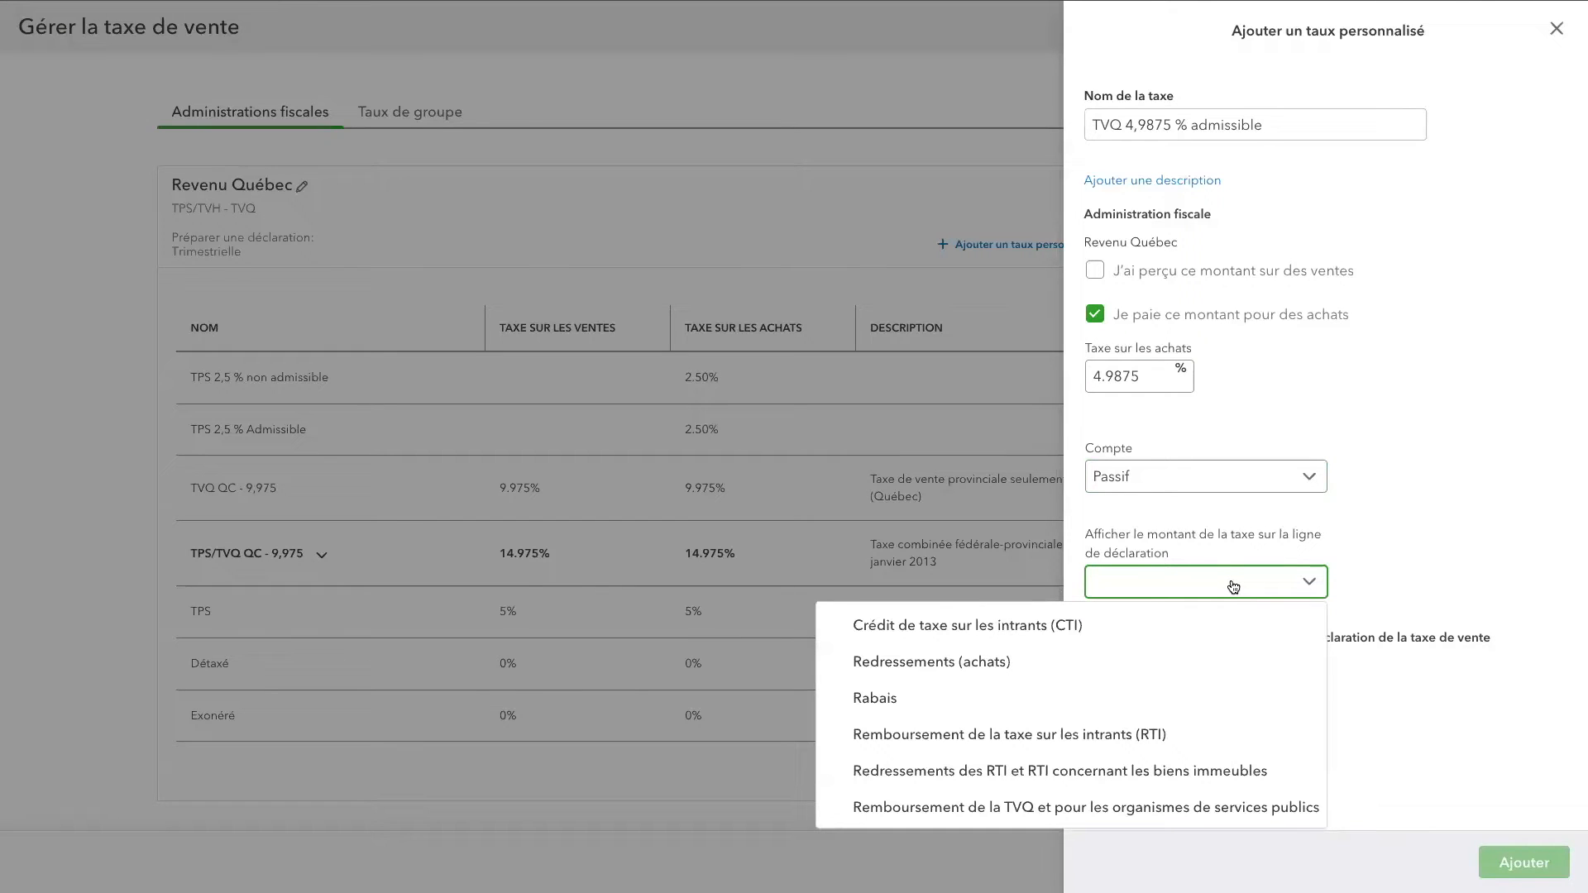
click(1201, 741)
click(1504, 877)
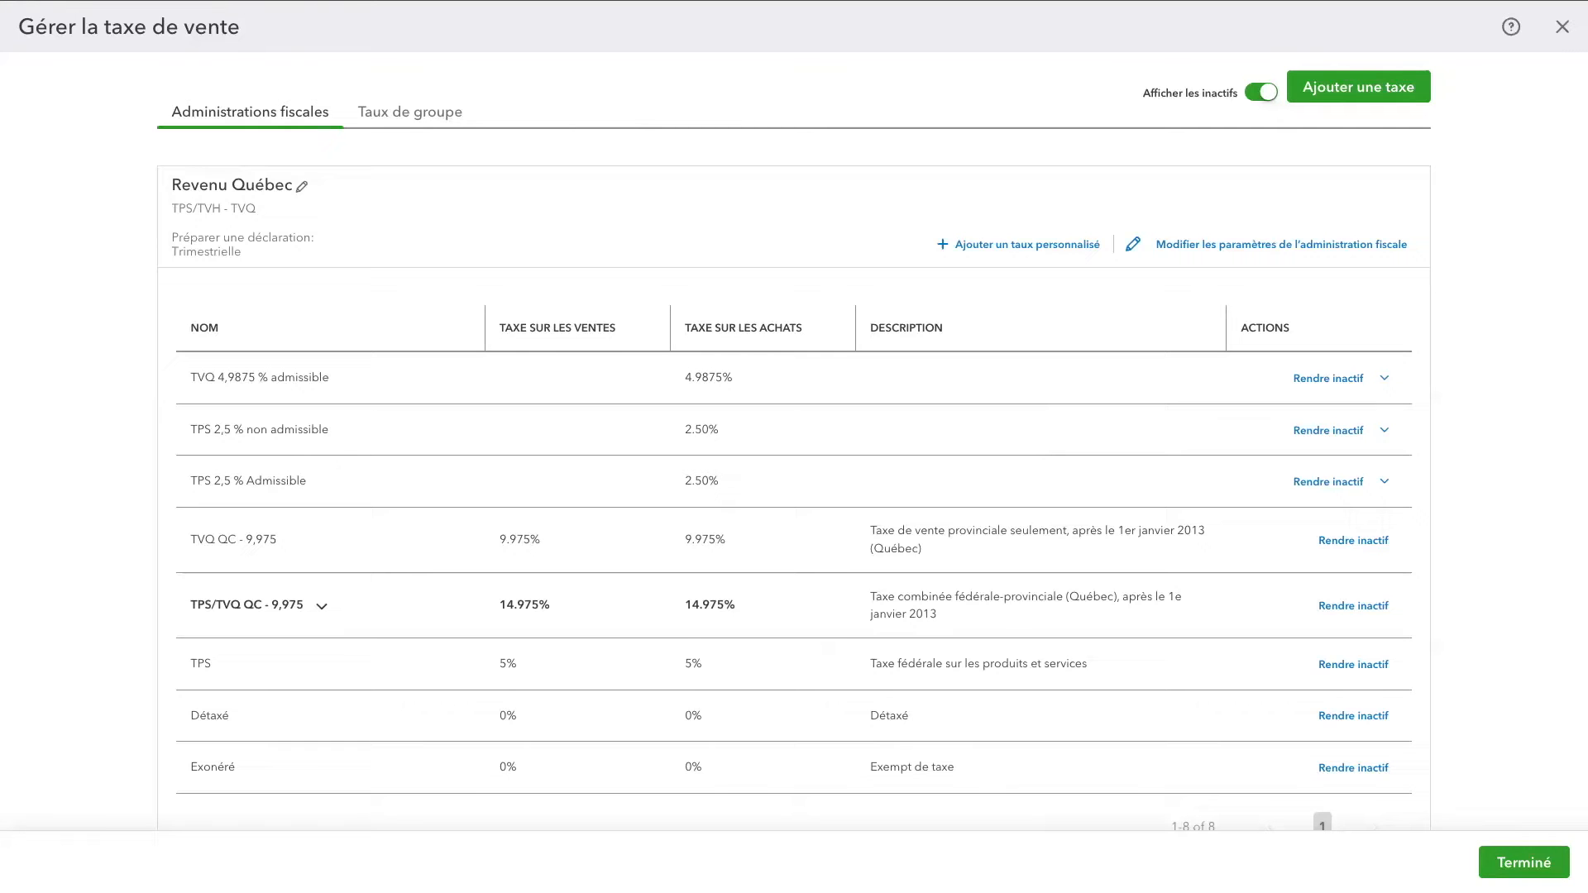
Add a custom Revenu Québec rate named TVQ 4,9875 % non admissible, with 4.9875% tax on purchases and the account set to Sans suivi.
click(1028, 246)
click(1407, 126)
text(TVQ 4,9875 % non admissible)
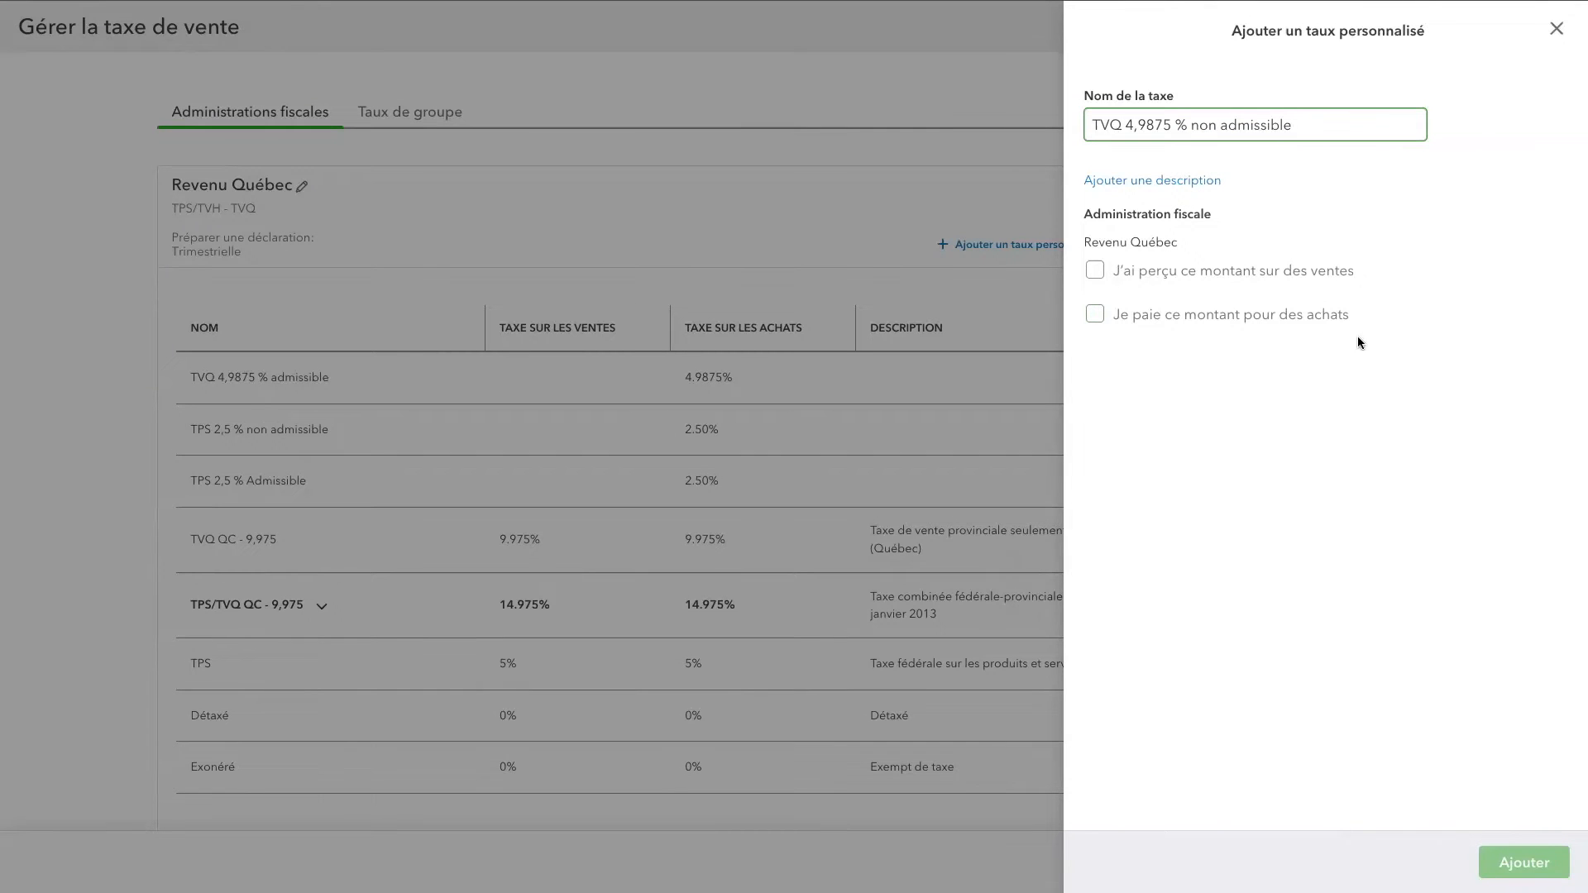
click(1094, 314)
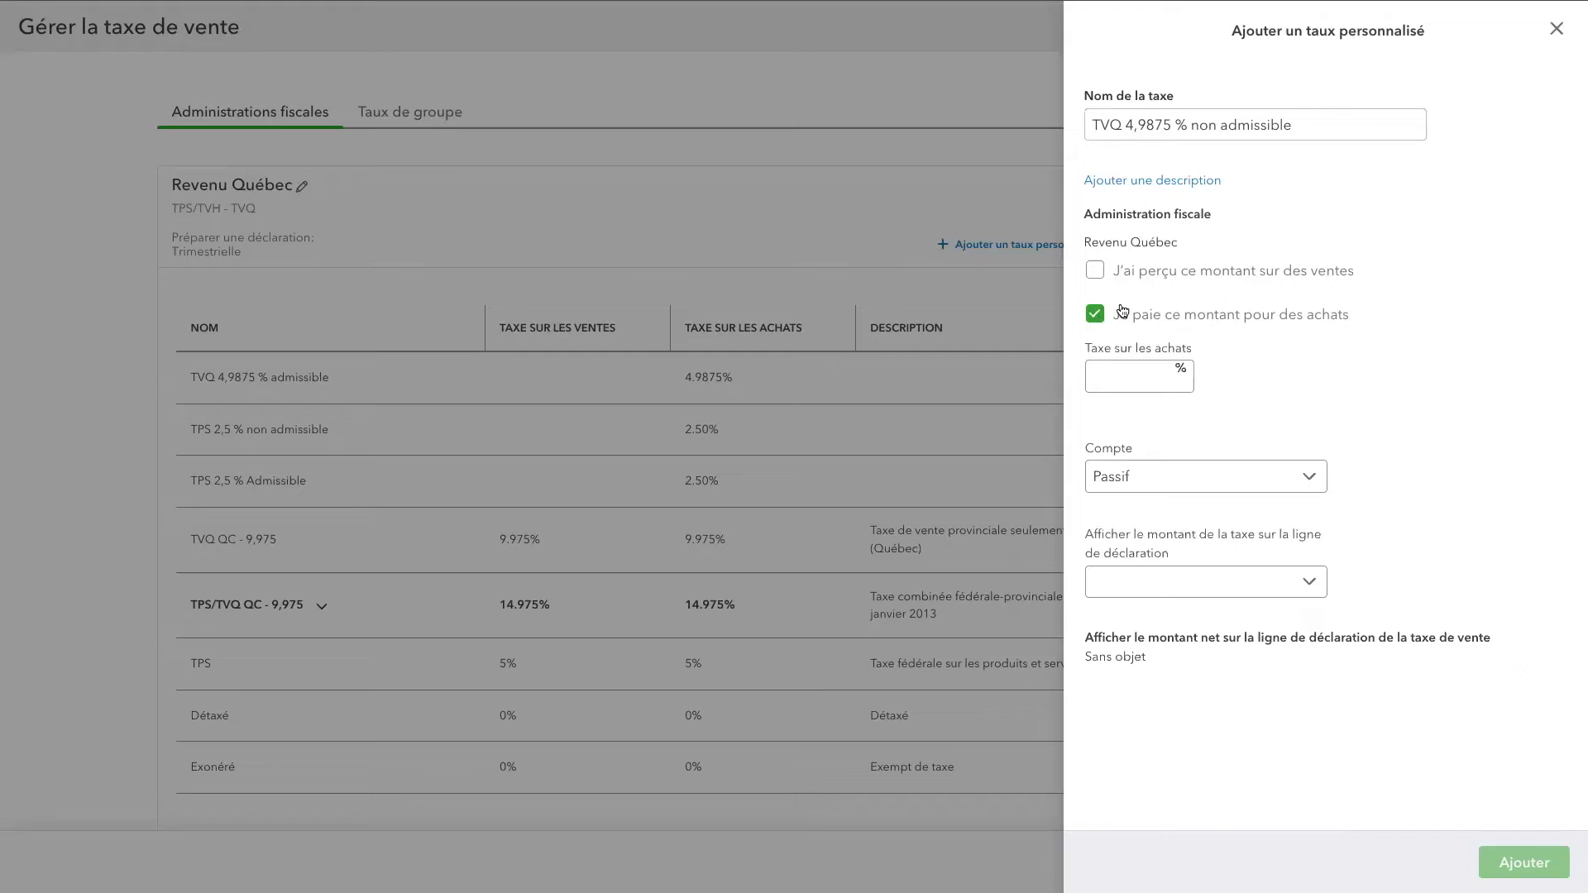
click(1123, 383)
text(4.9875)
click(1254, 487)
click(1212, 602)
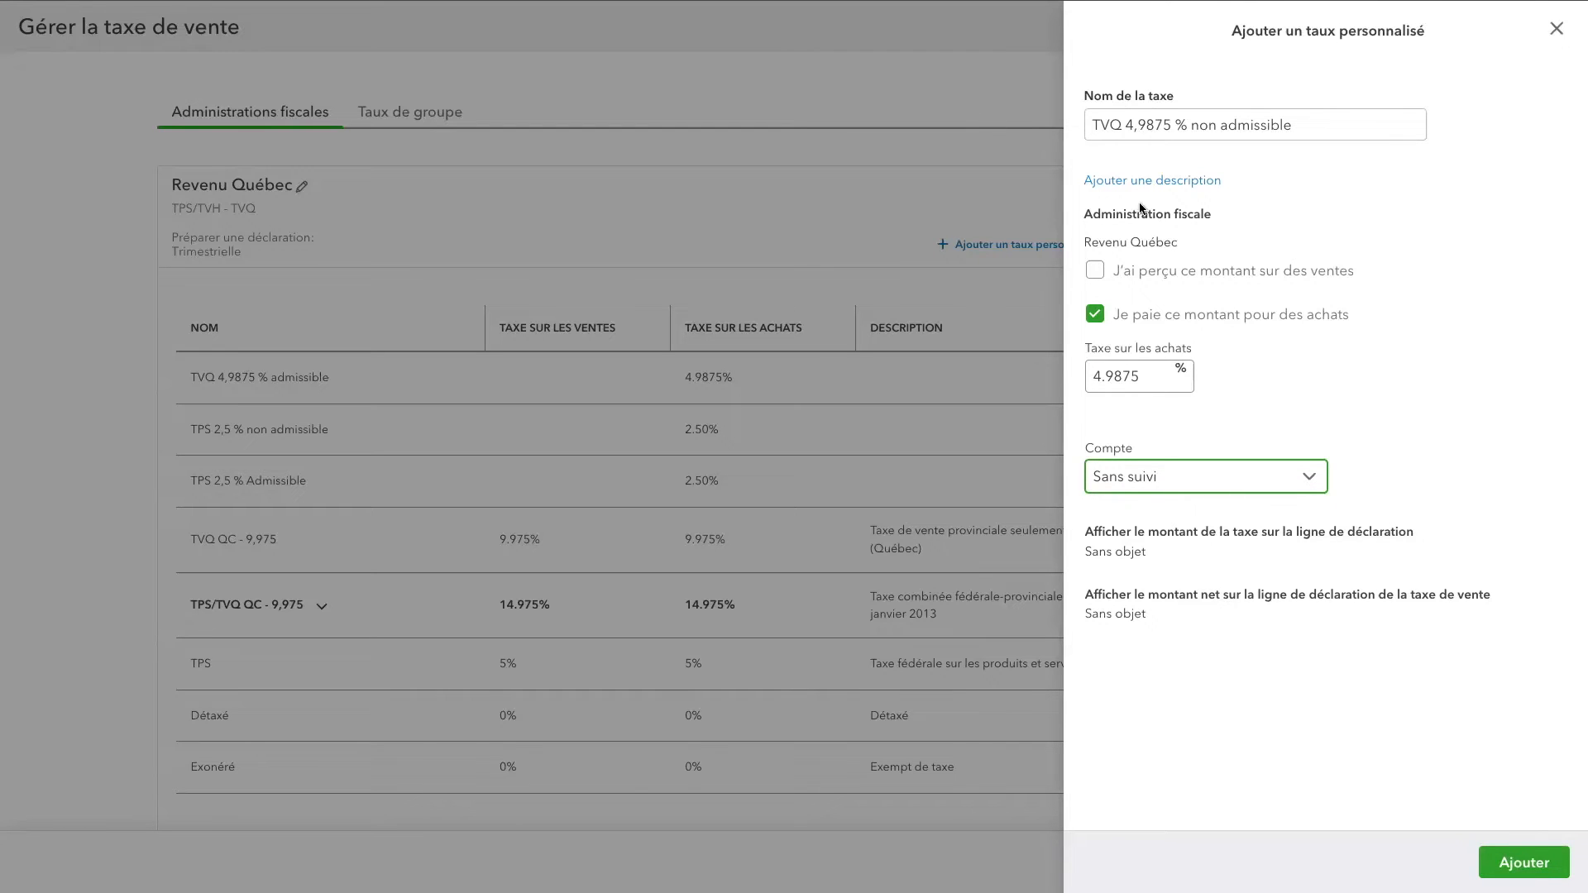
click(1522, 868)
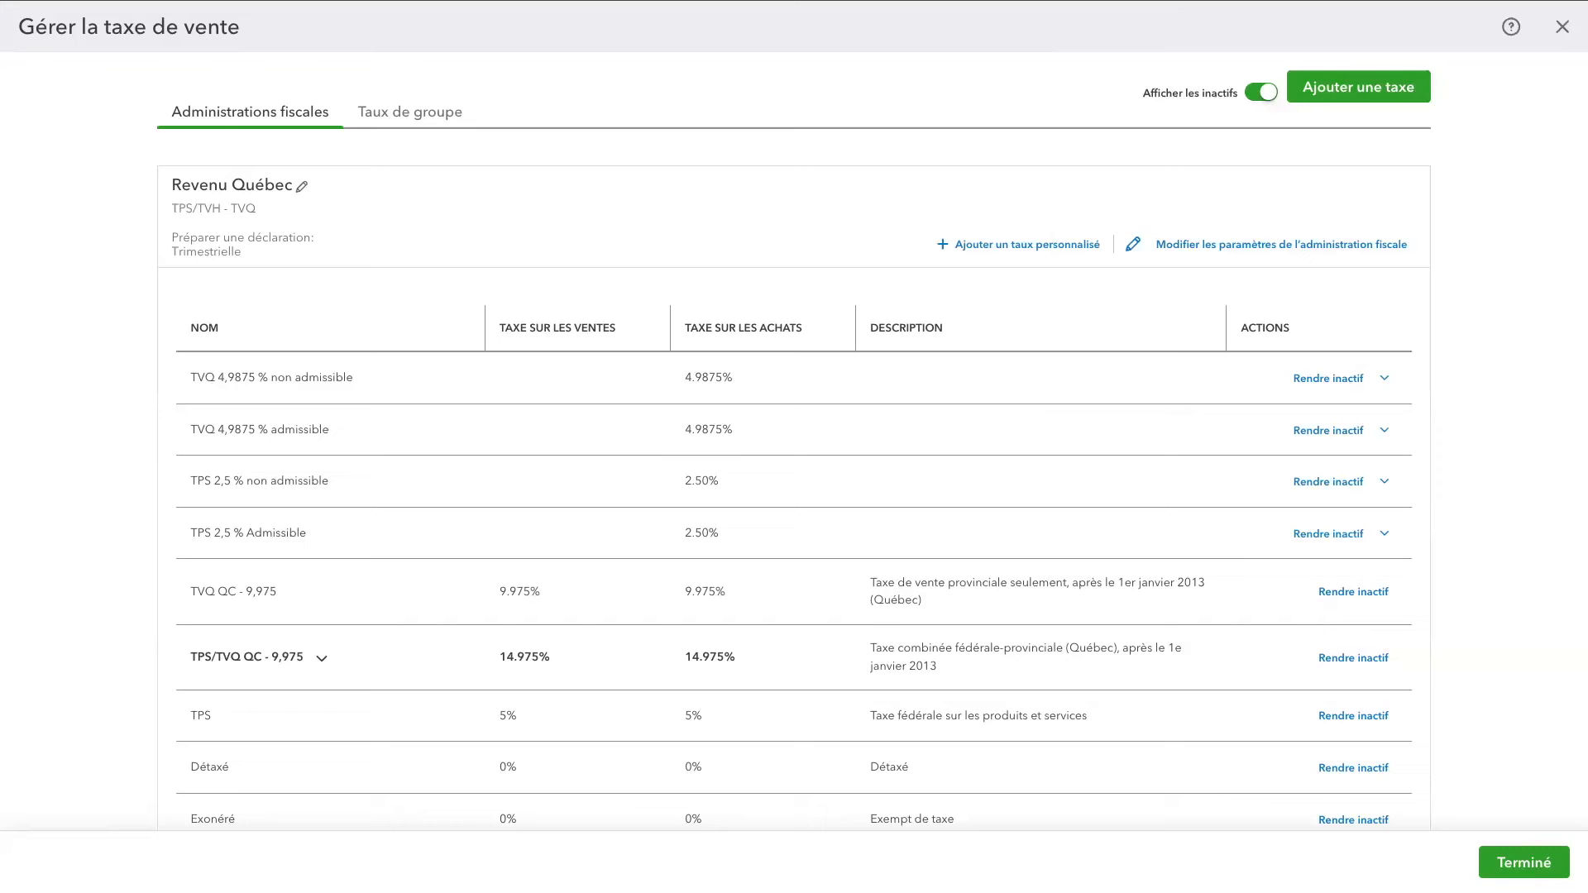
Start a combined tax rate named Frais de repas et de représentation, with TPS 2,5 % Admissible (Purchases) as its first rate.
click(1388, 88)
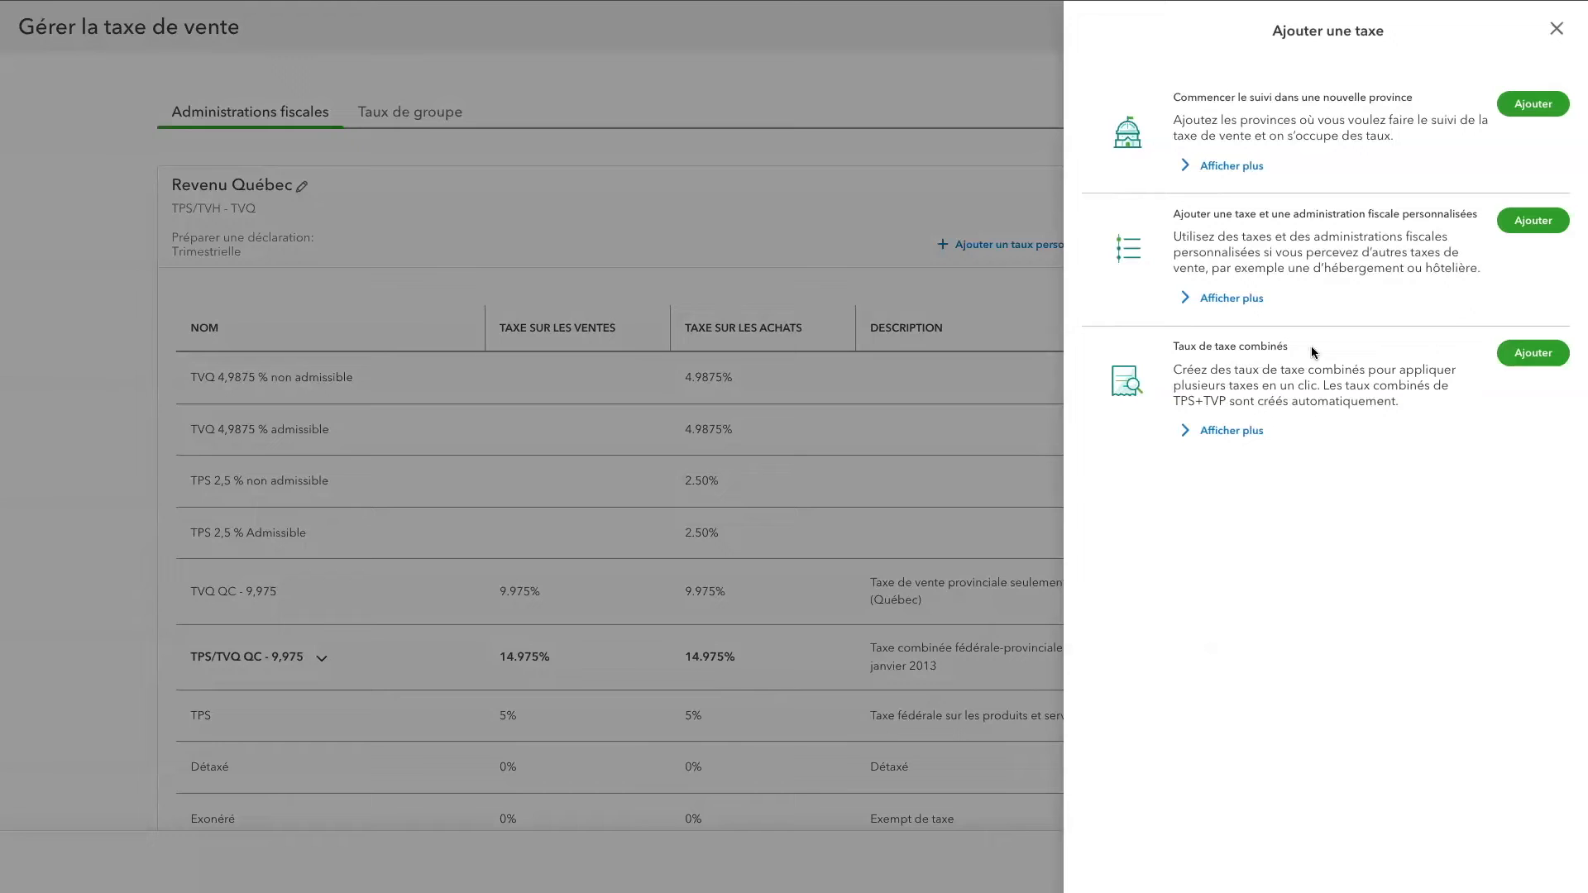
click(1534, 354)
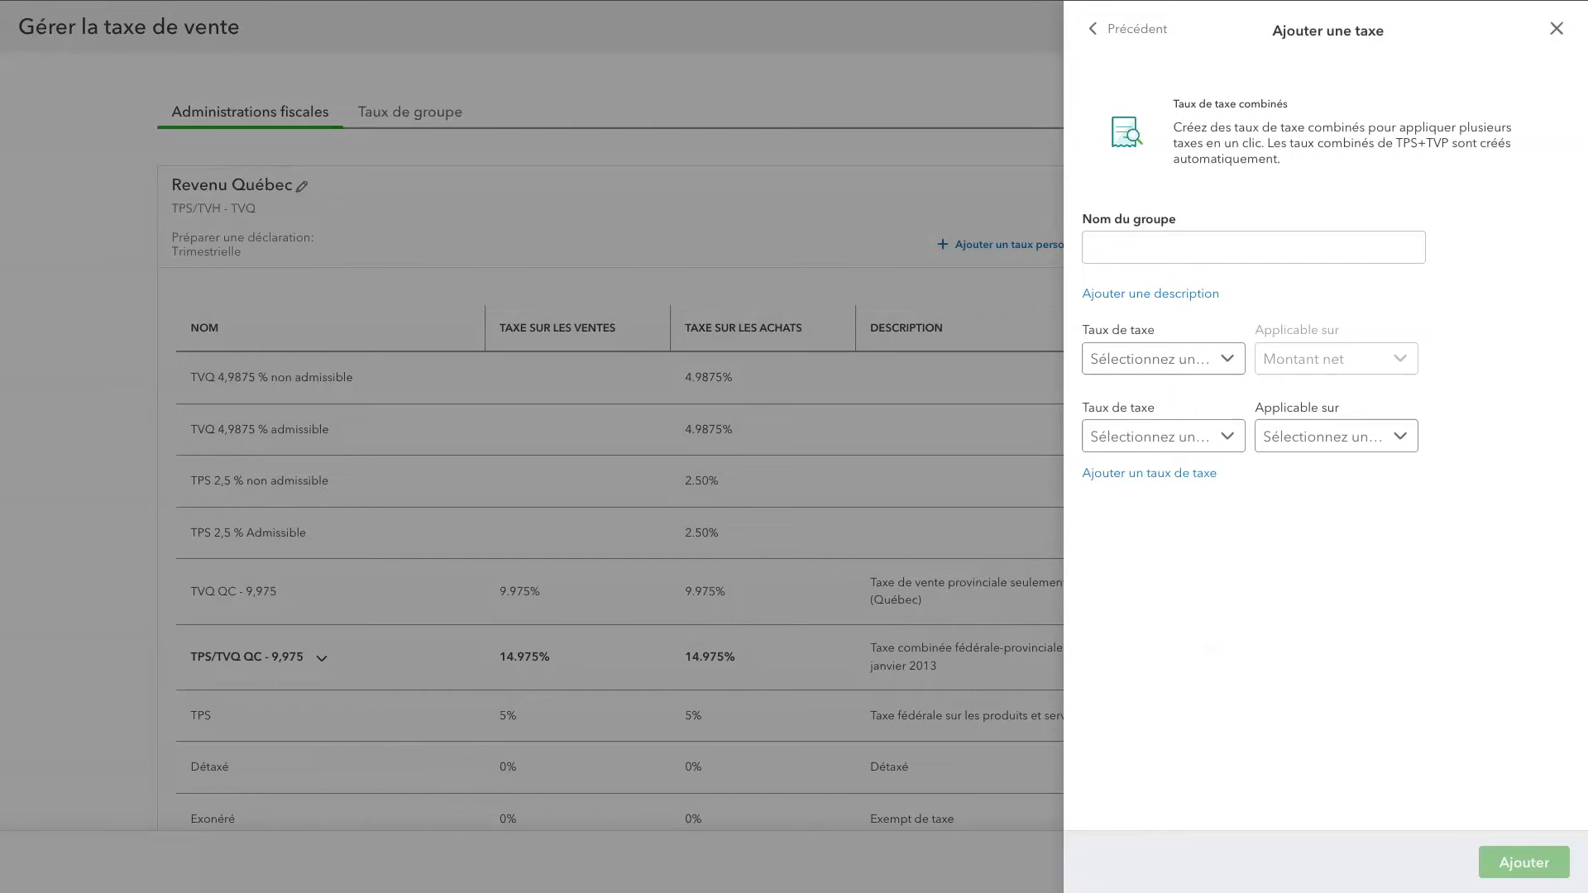
click(1309, 245)
text(Frais de repas et de représentation)
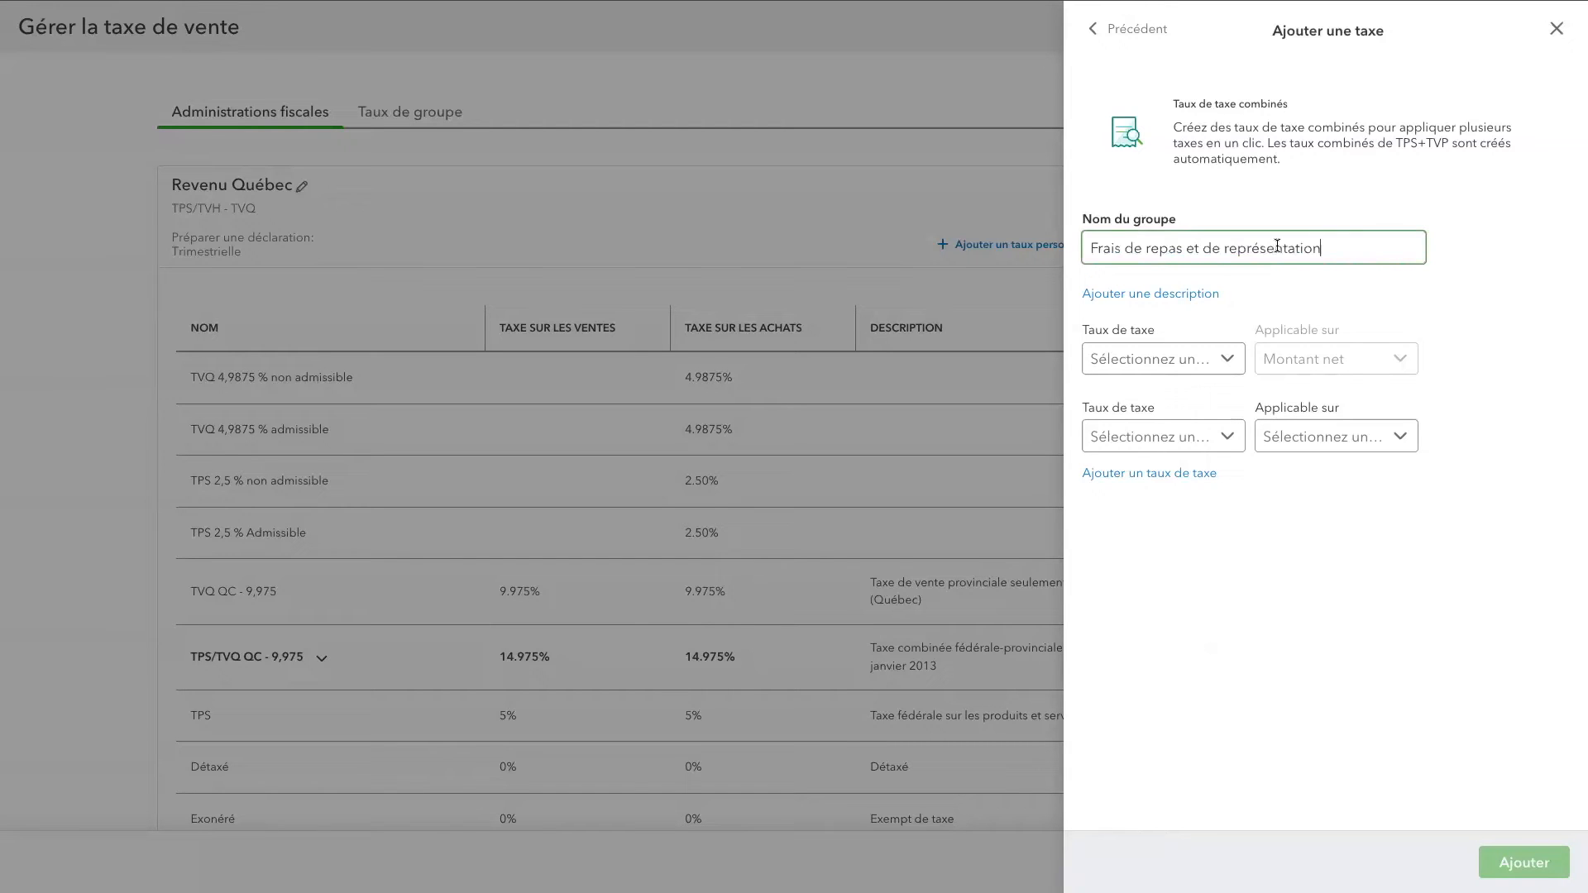
click(1211, 364)
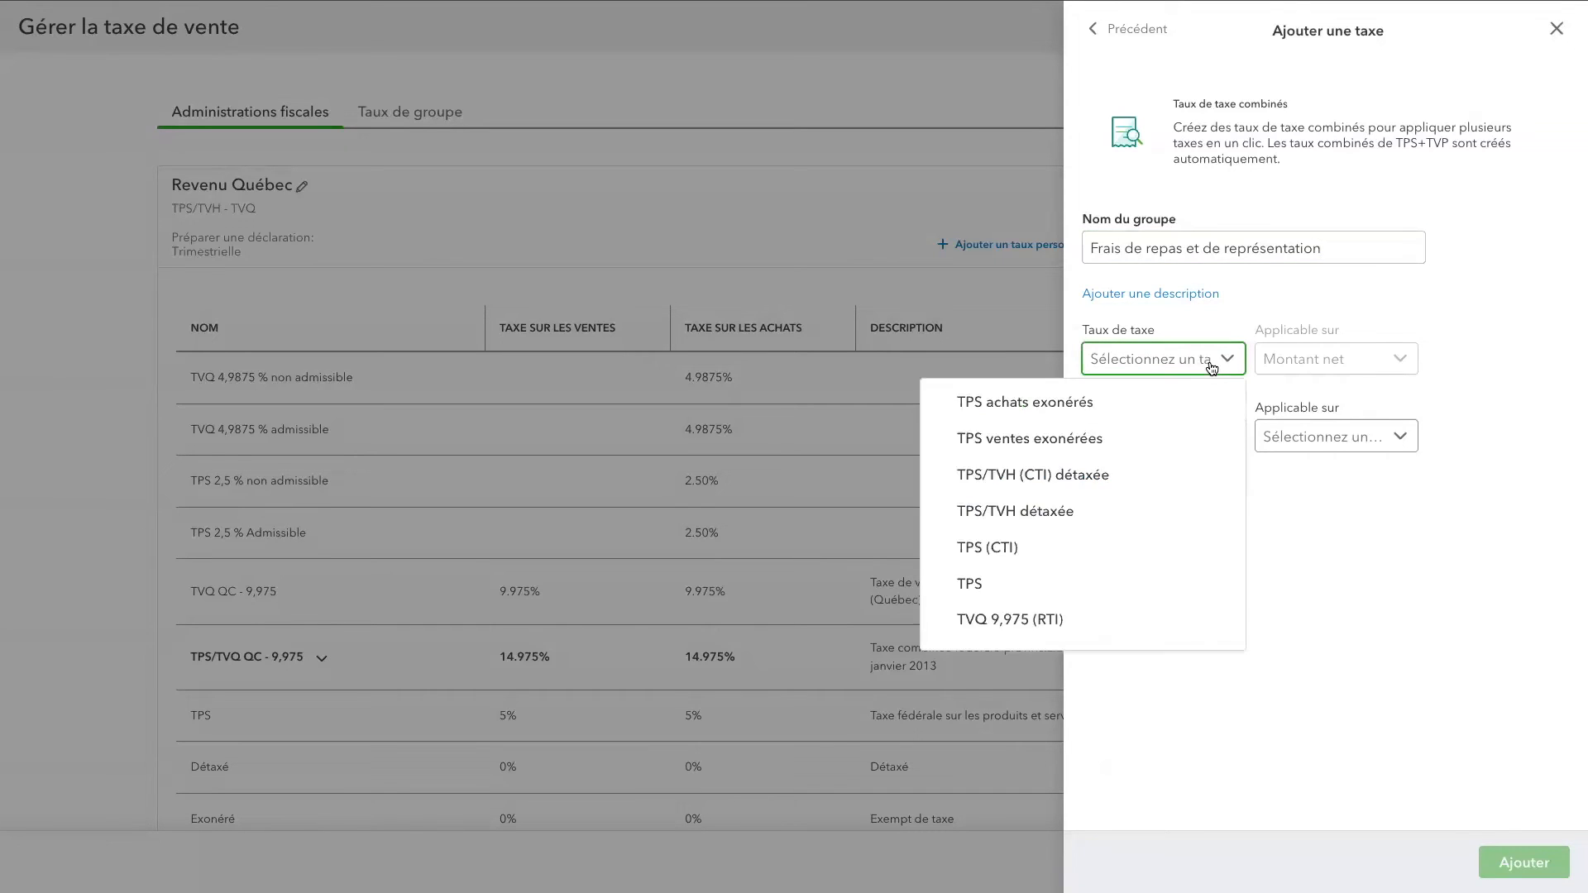
scroll(1199, 560, down, 3)
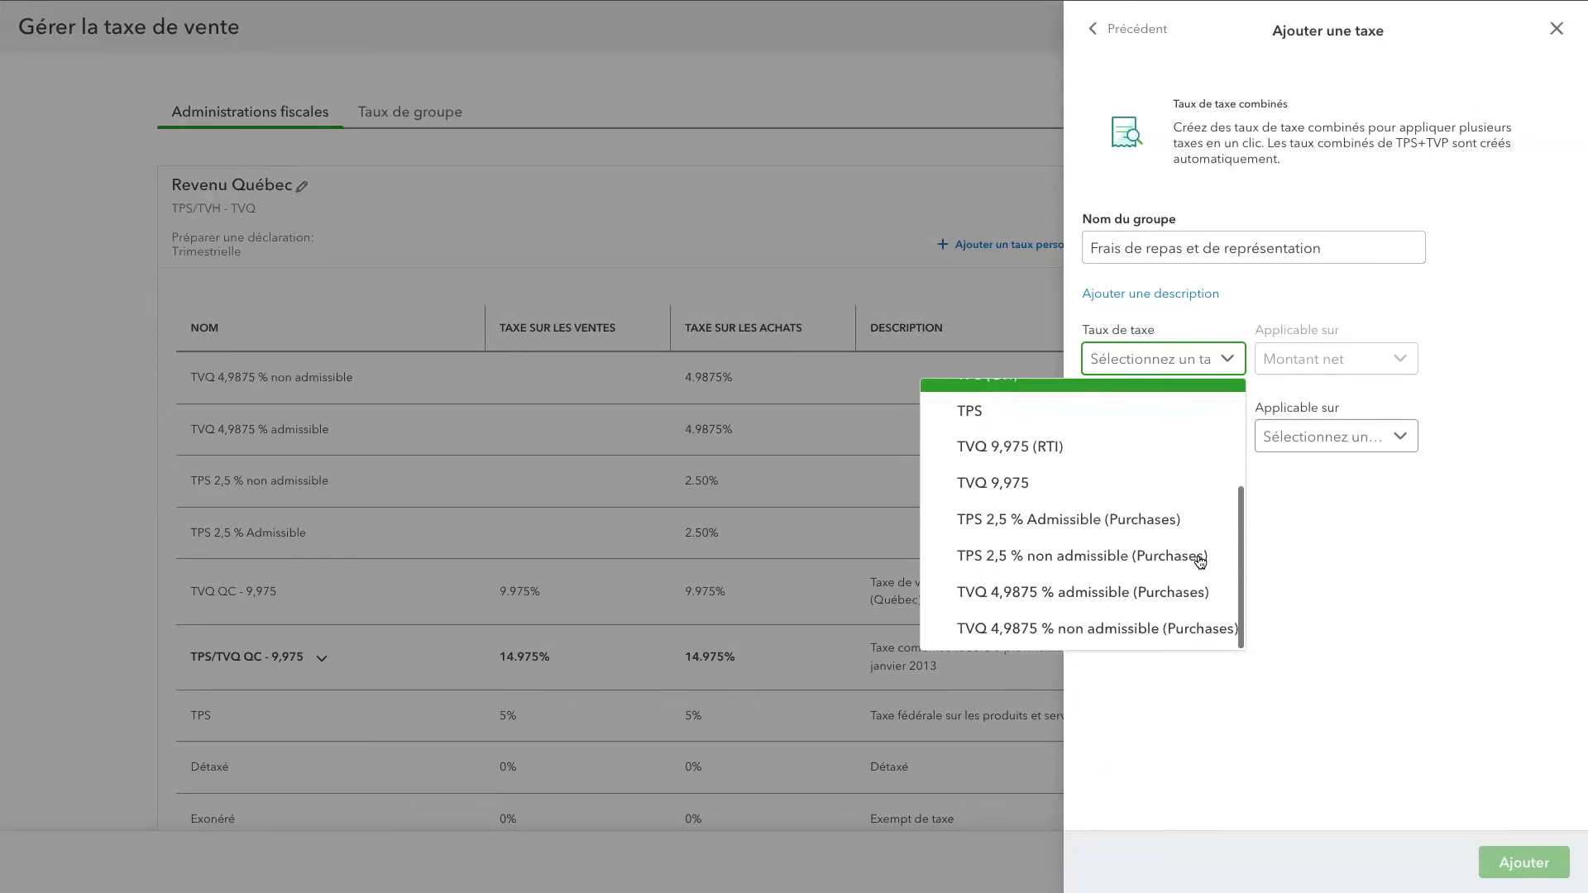
click(1049, 529)
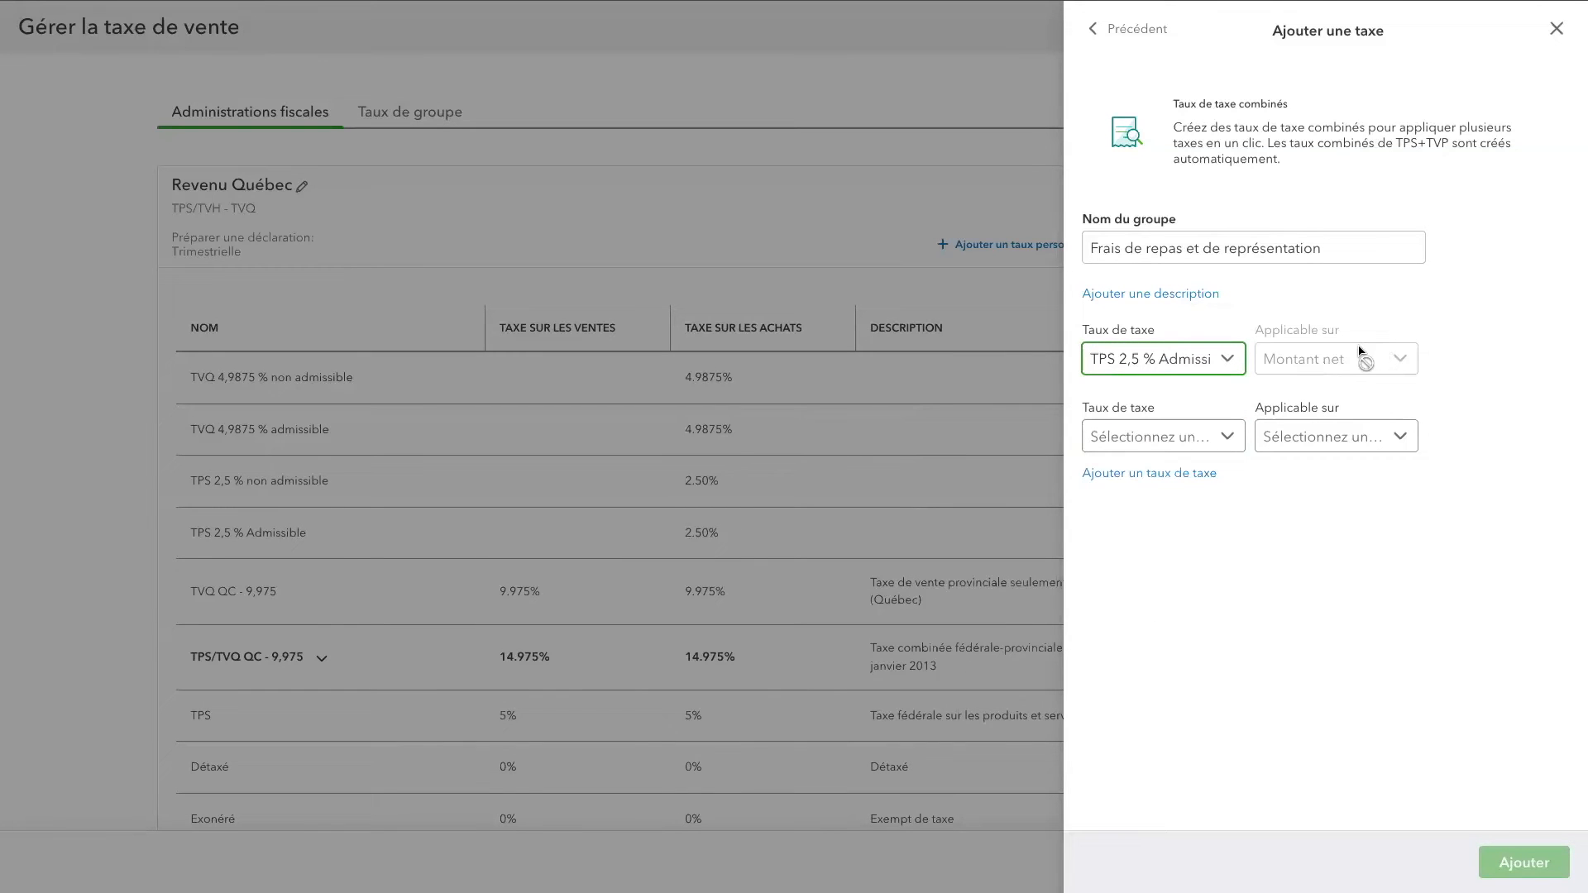
Set the group's second rate to TPS 2,5 % non admissible (Purchases), applicable on Montant net.
click(1203, 438)
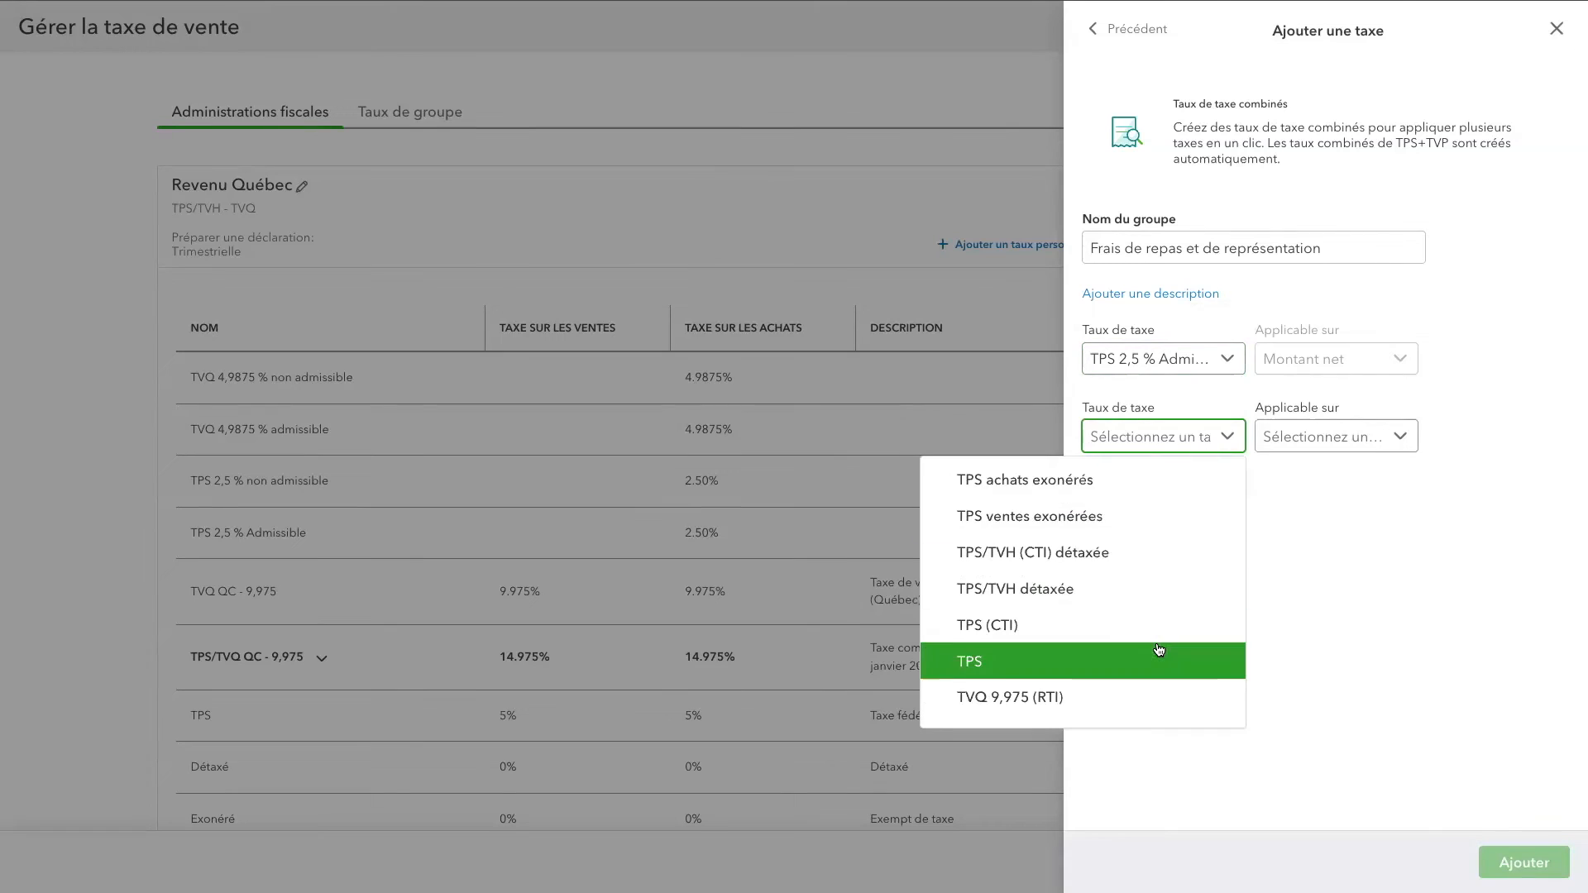
scroll(1159, 653, down, 3)
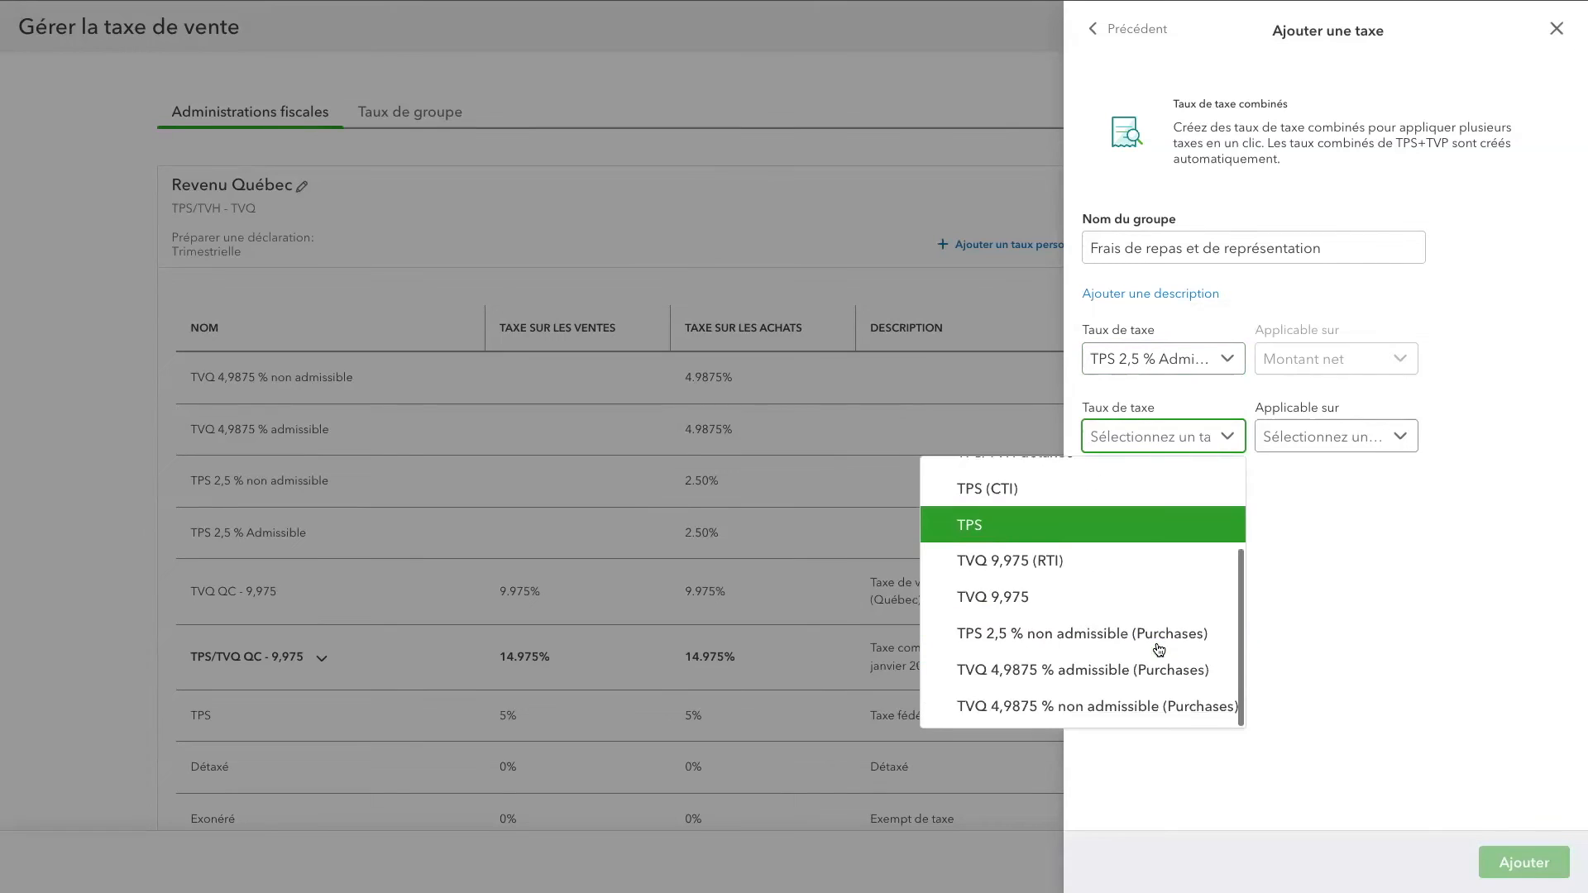
click(1090, 643)
click(1357, 438)
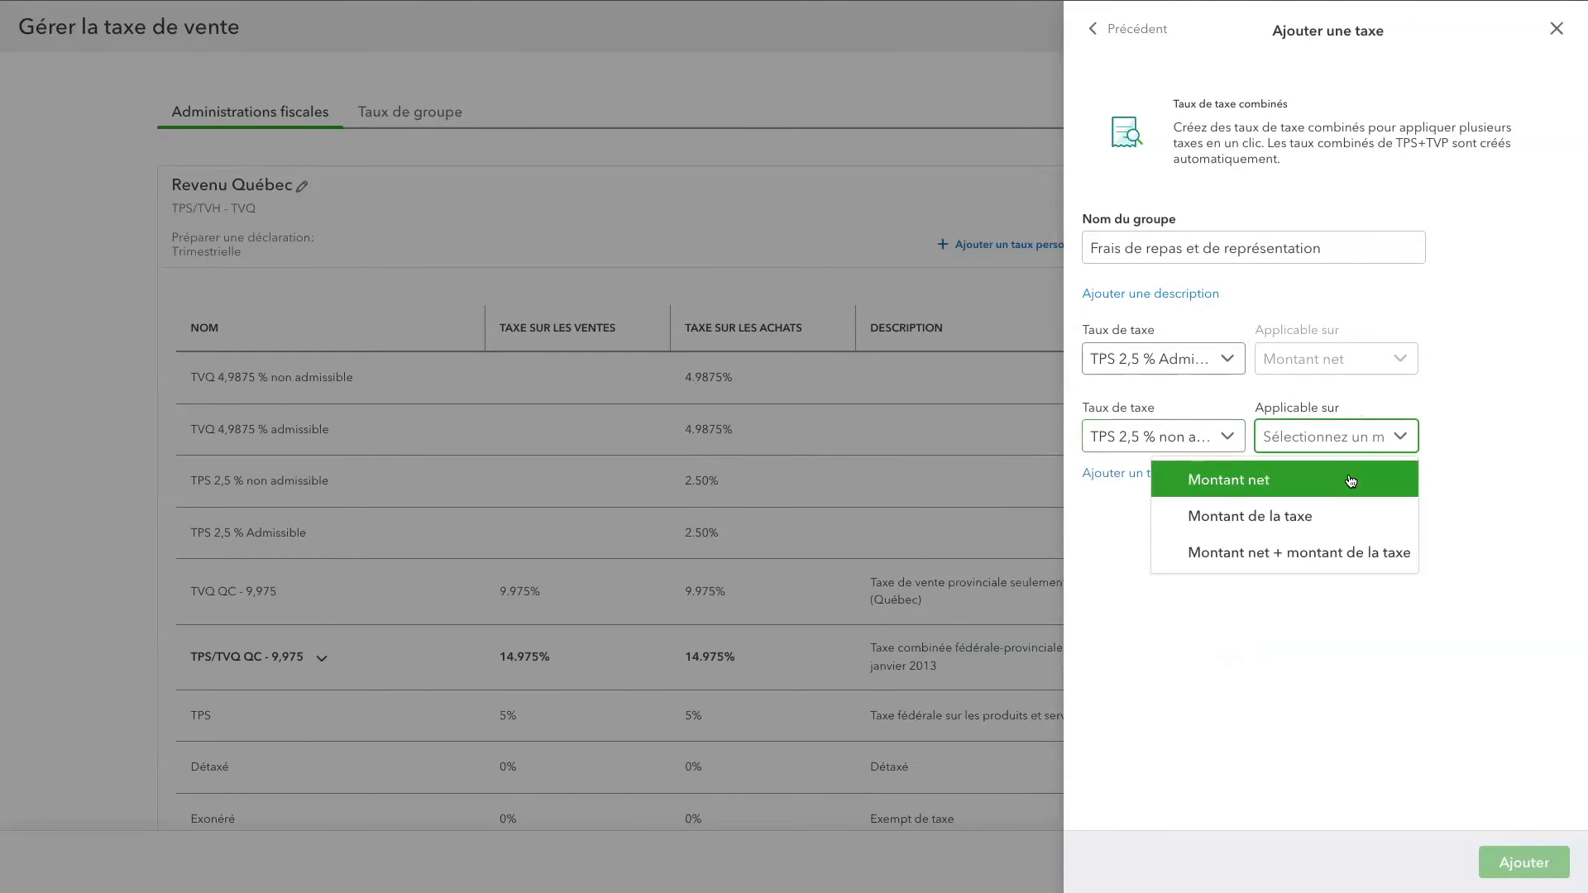
click(1350, 475)
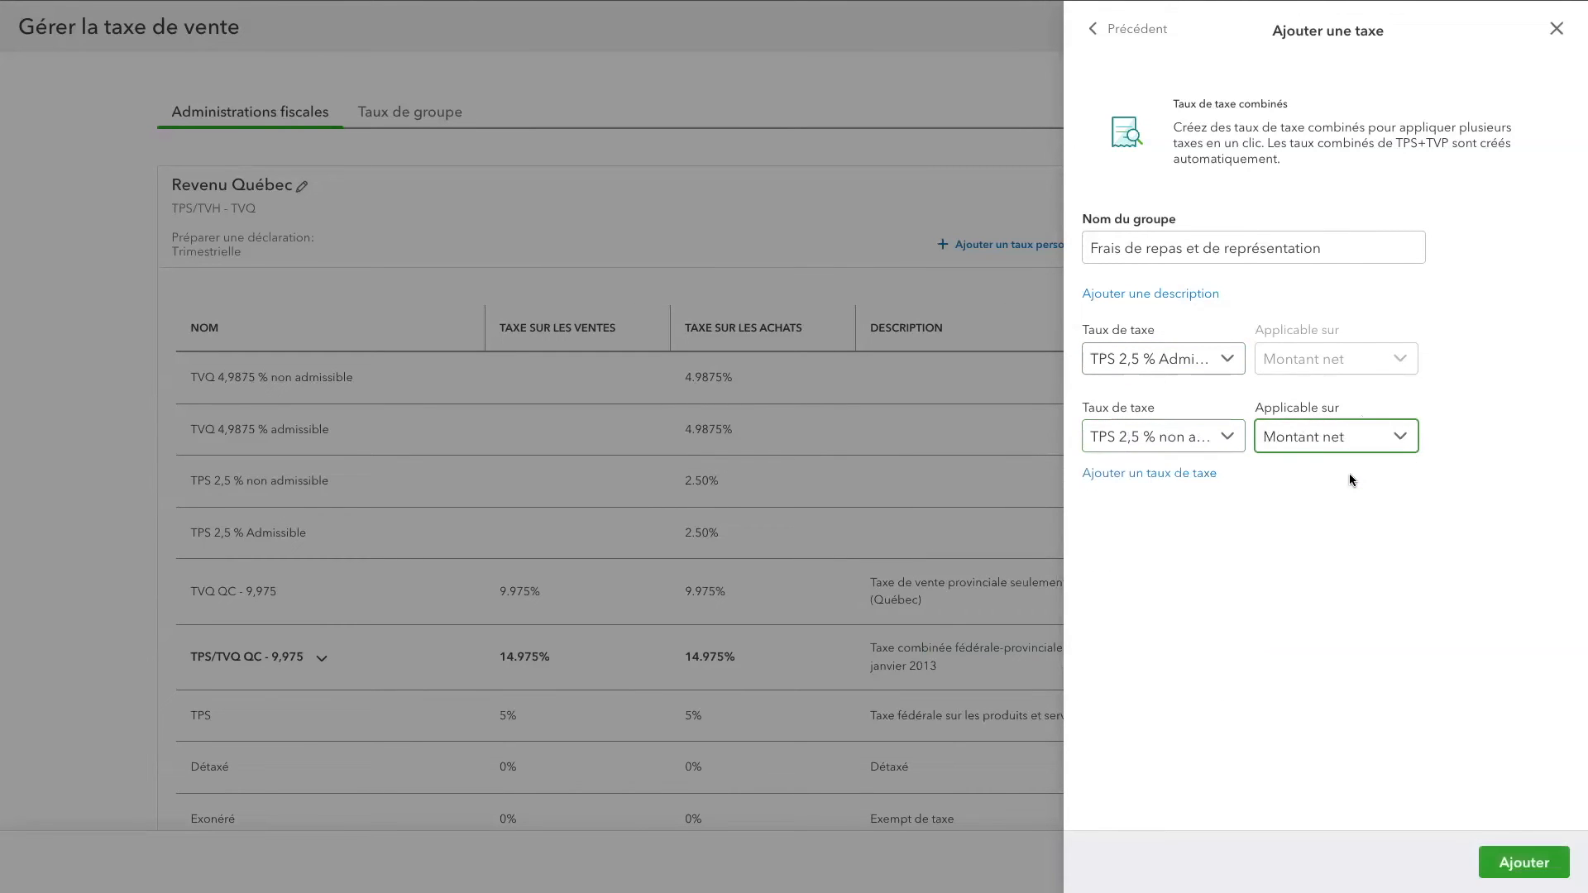
Set the group's third rate to TVQ 4,9875 % admissible (Purchases), applicable on Montant net, and add a fourth rate row.
click(1127, 484)
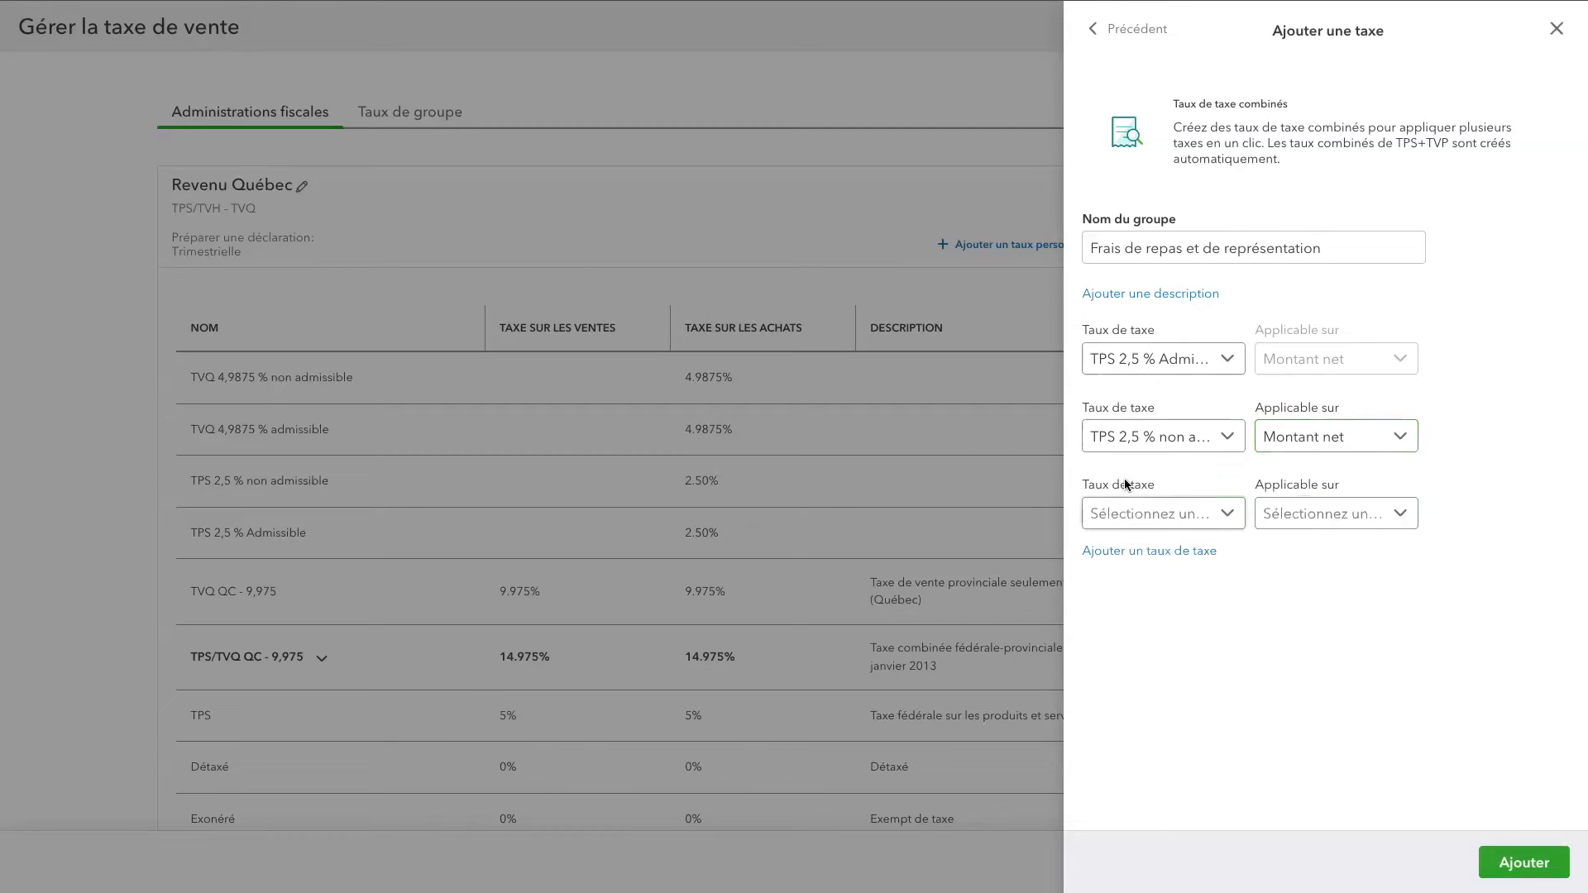
click(1173, 553)
click(1187, 514)
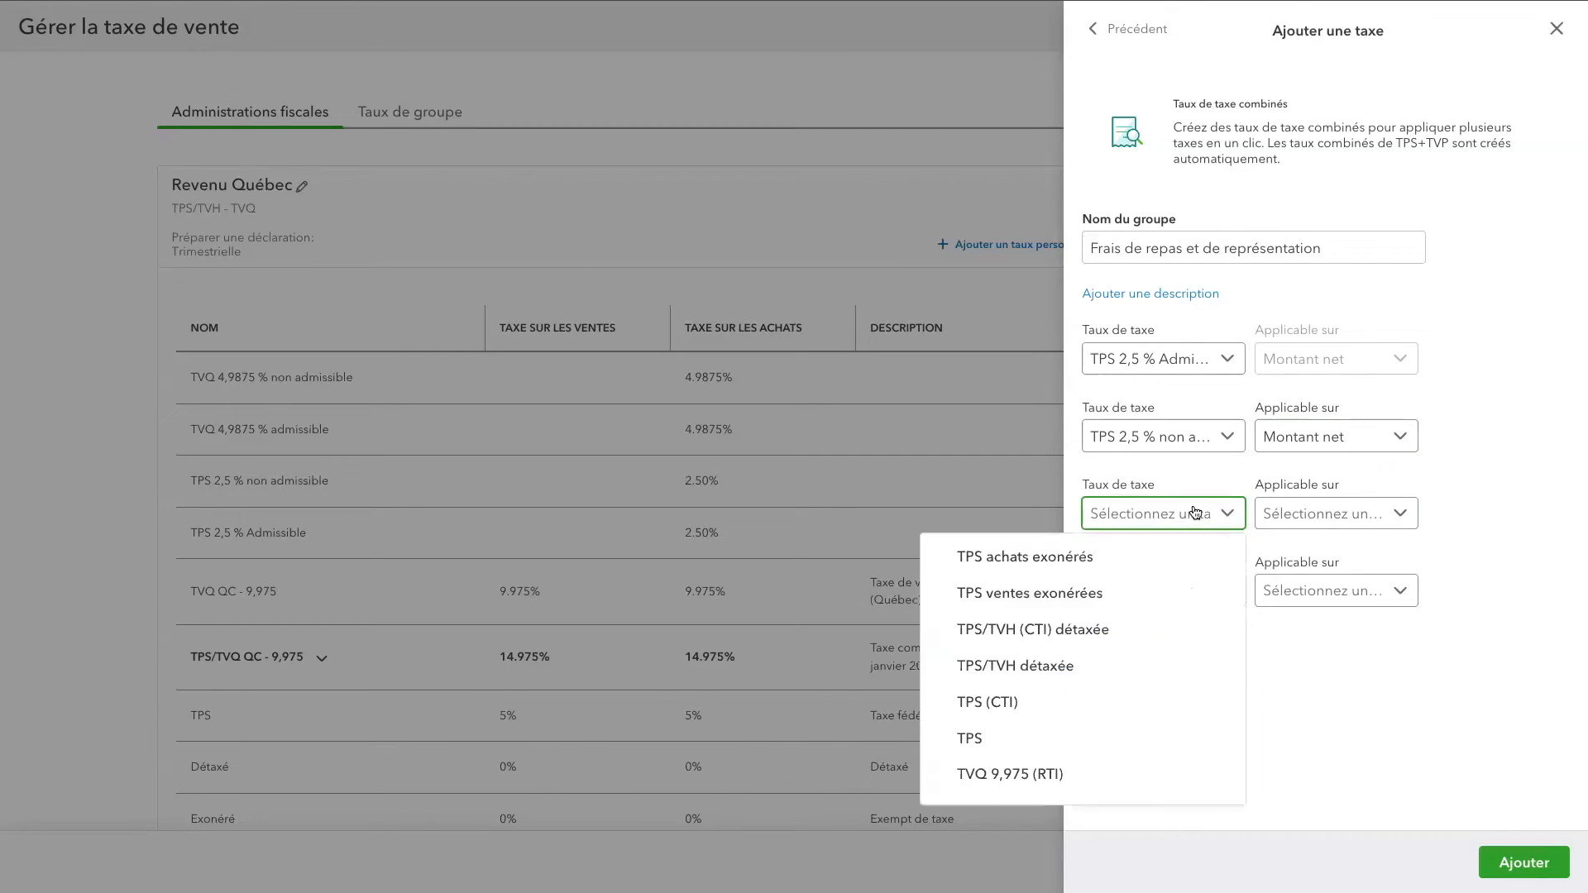
scroll(1130, 708, down, 2)
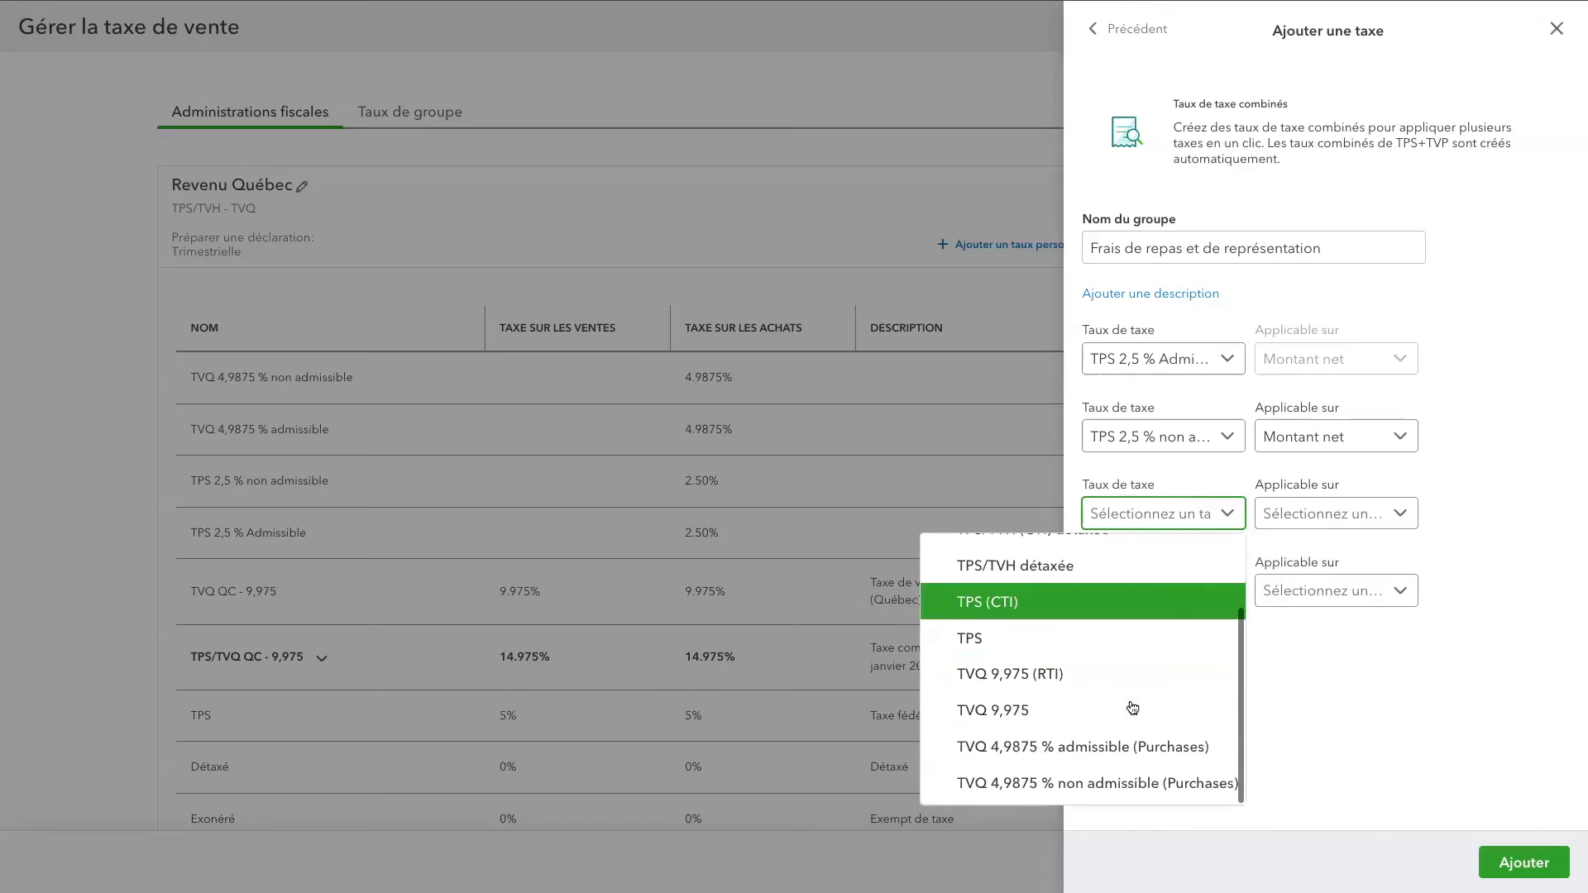
click(1072, 755)
click(1356, 514)
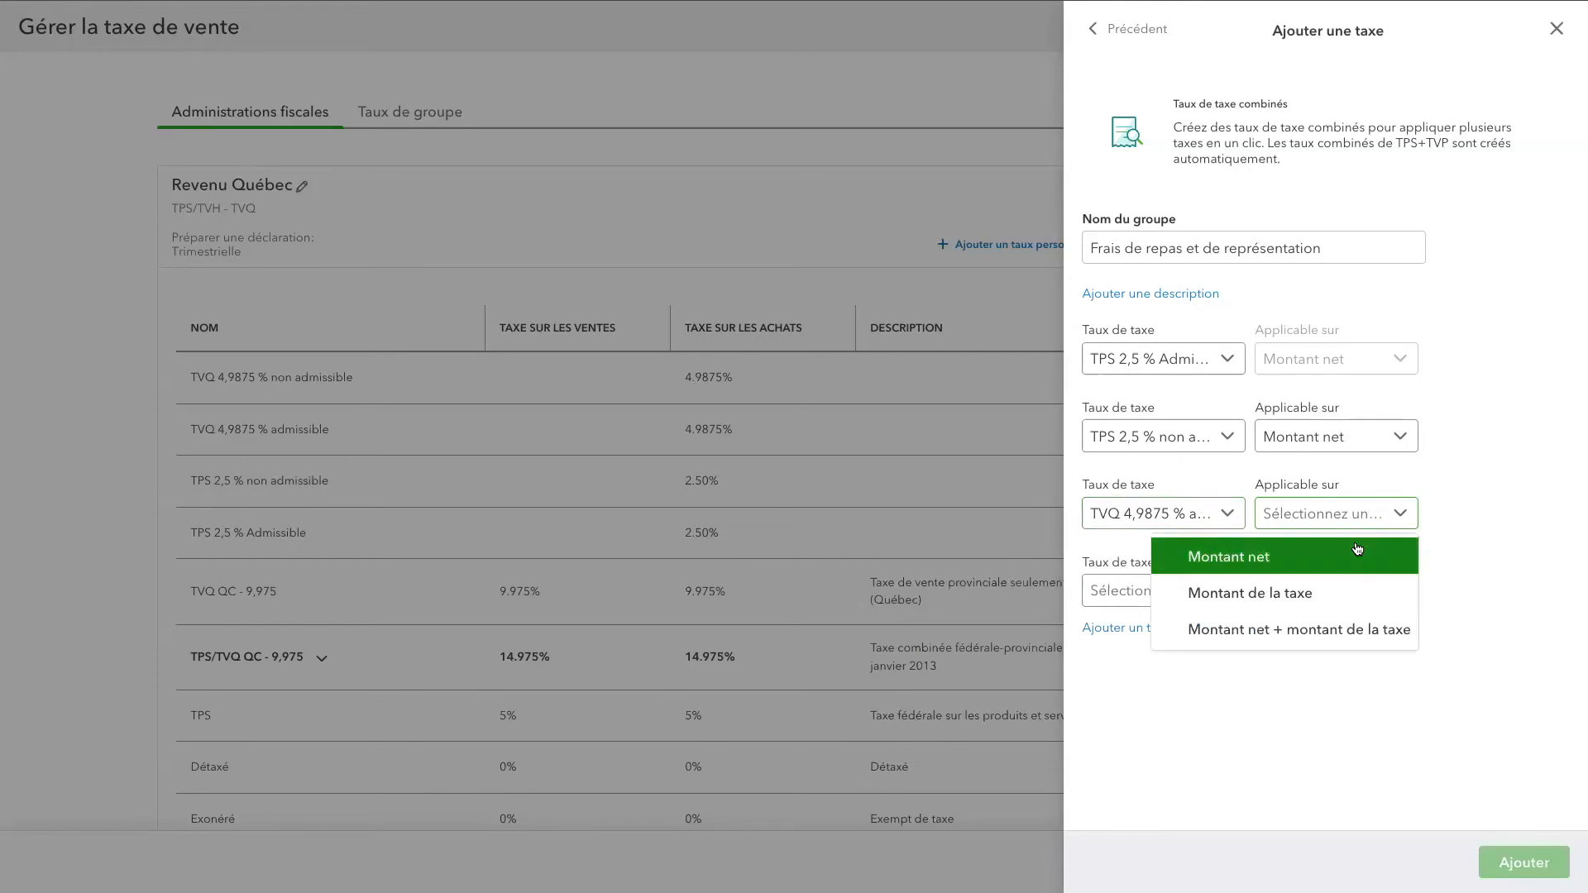
click(1356, 549)
Set the group's fourth rate to TVQ 4,9875 % non admissible (Purchases), applicable on Montant net, and add the combined tax.
click(1180, 595)
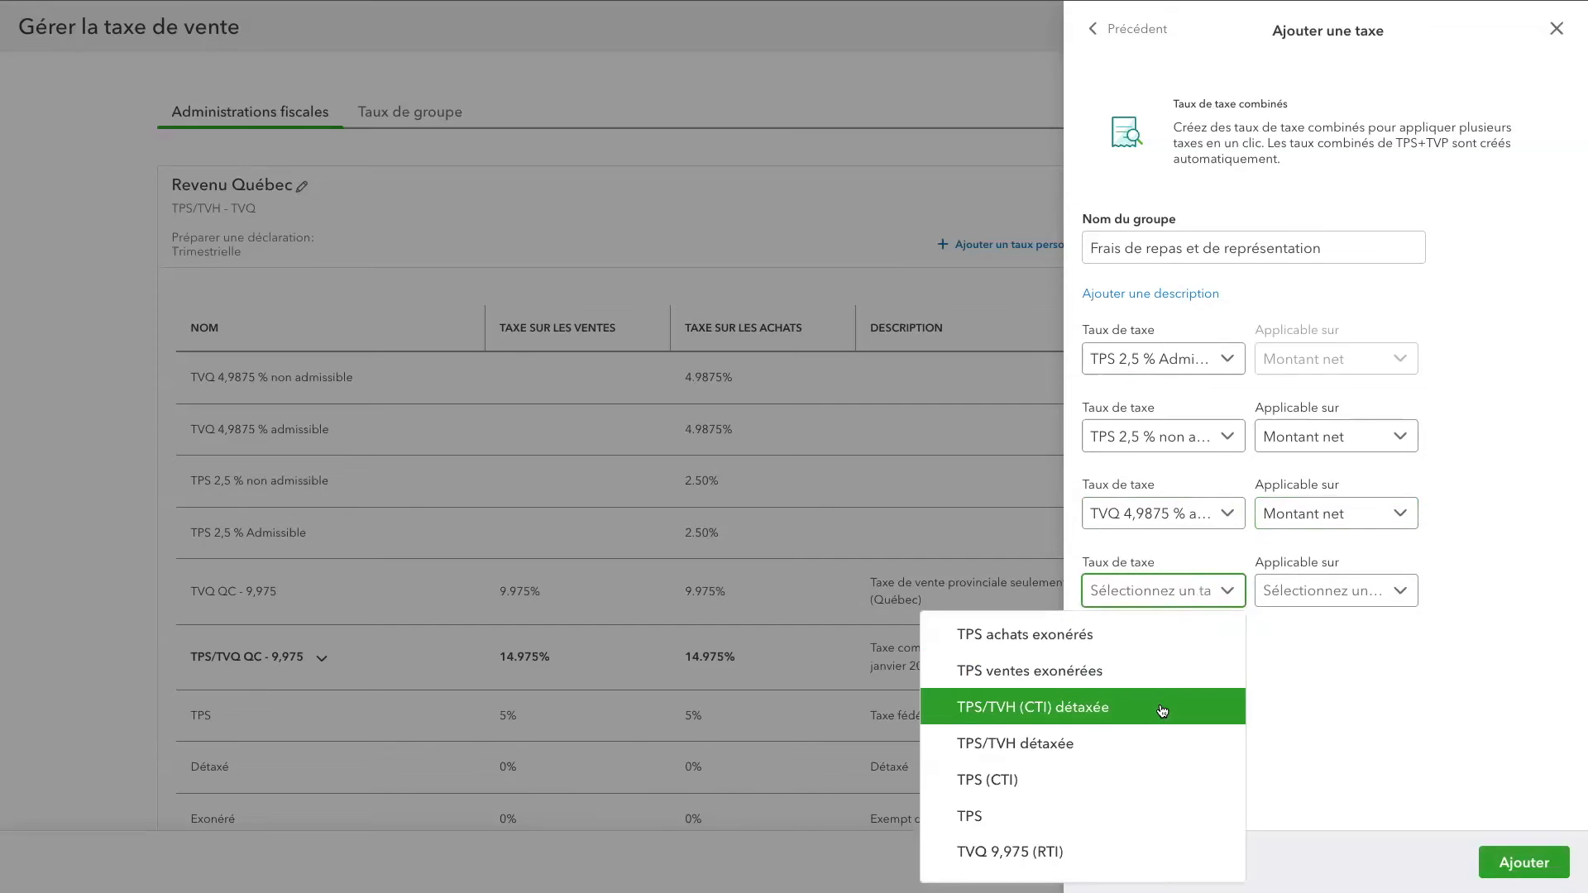
scroll(1162, 709, down, 2)
click(1148, 859)
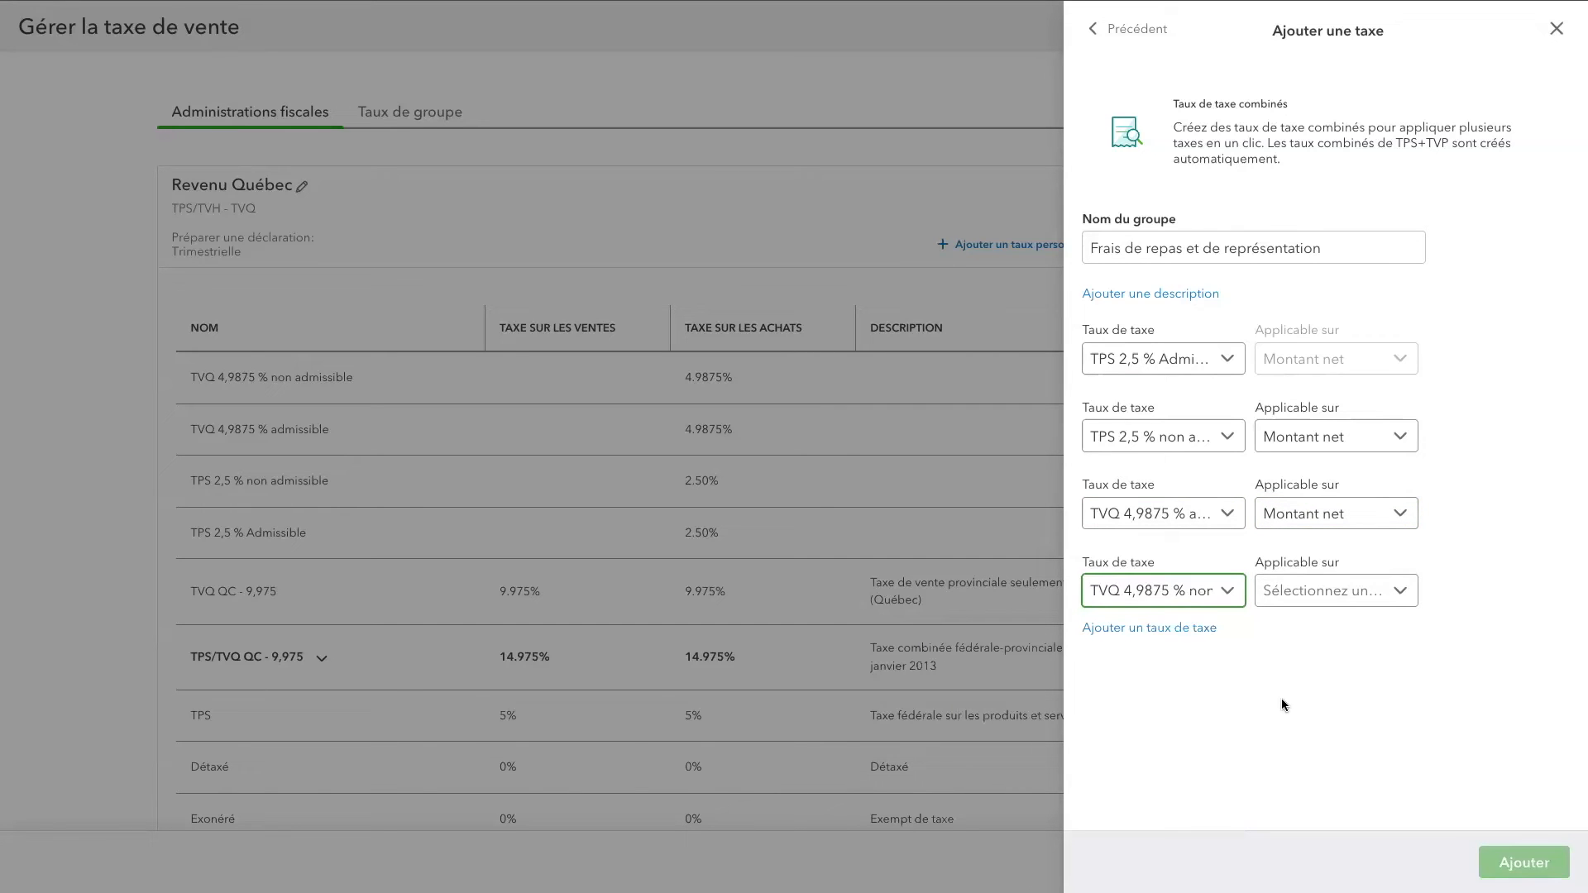
click(1381, 591)
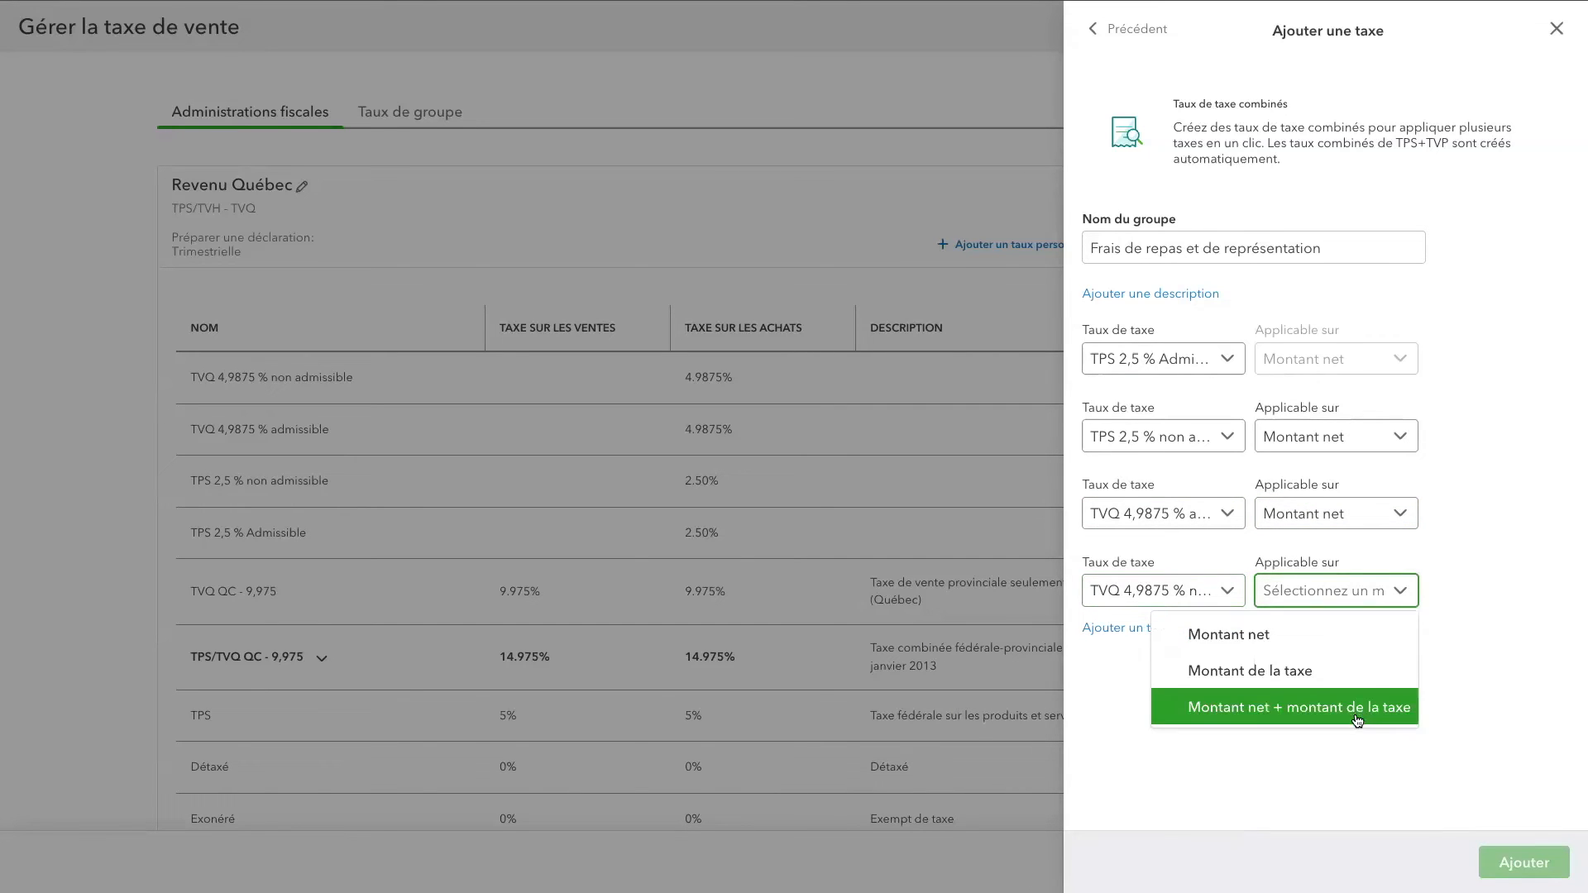
click(1361, 629)
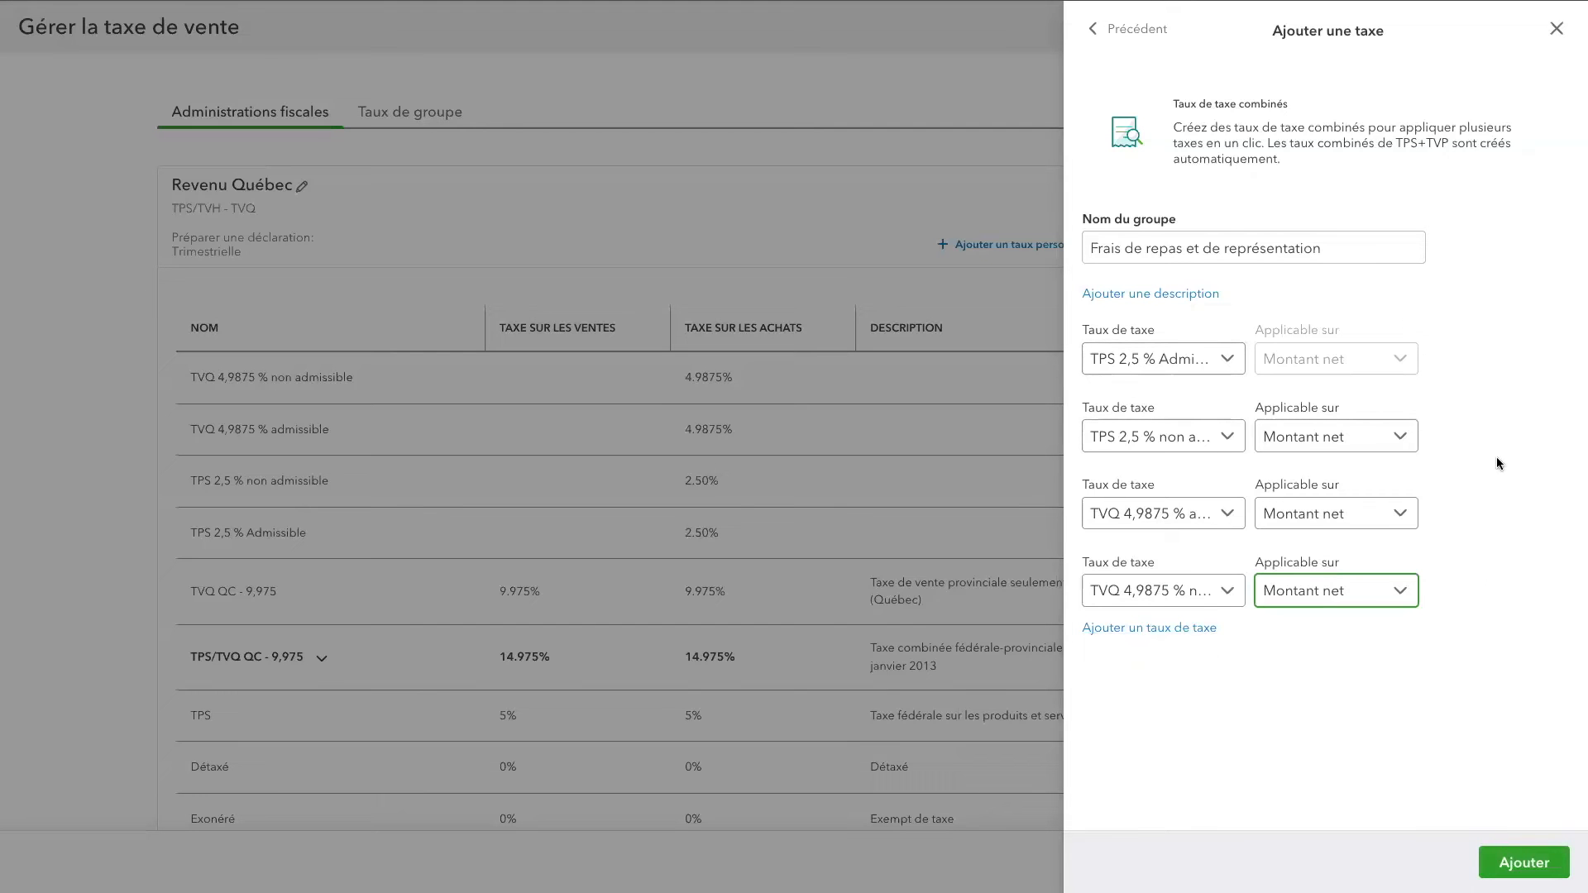
click(1530, 862)
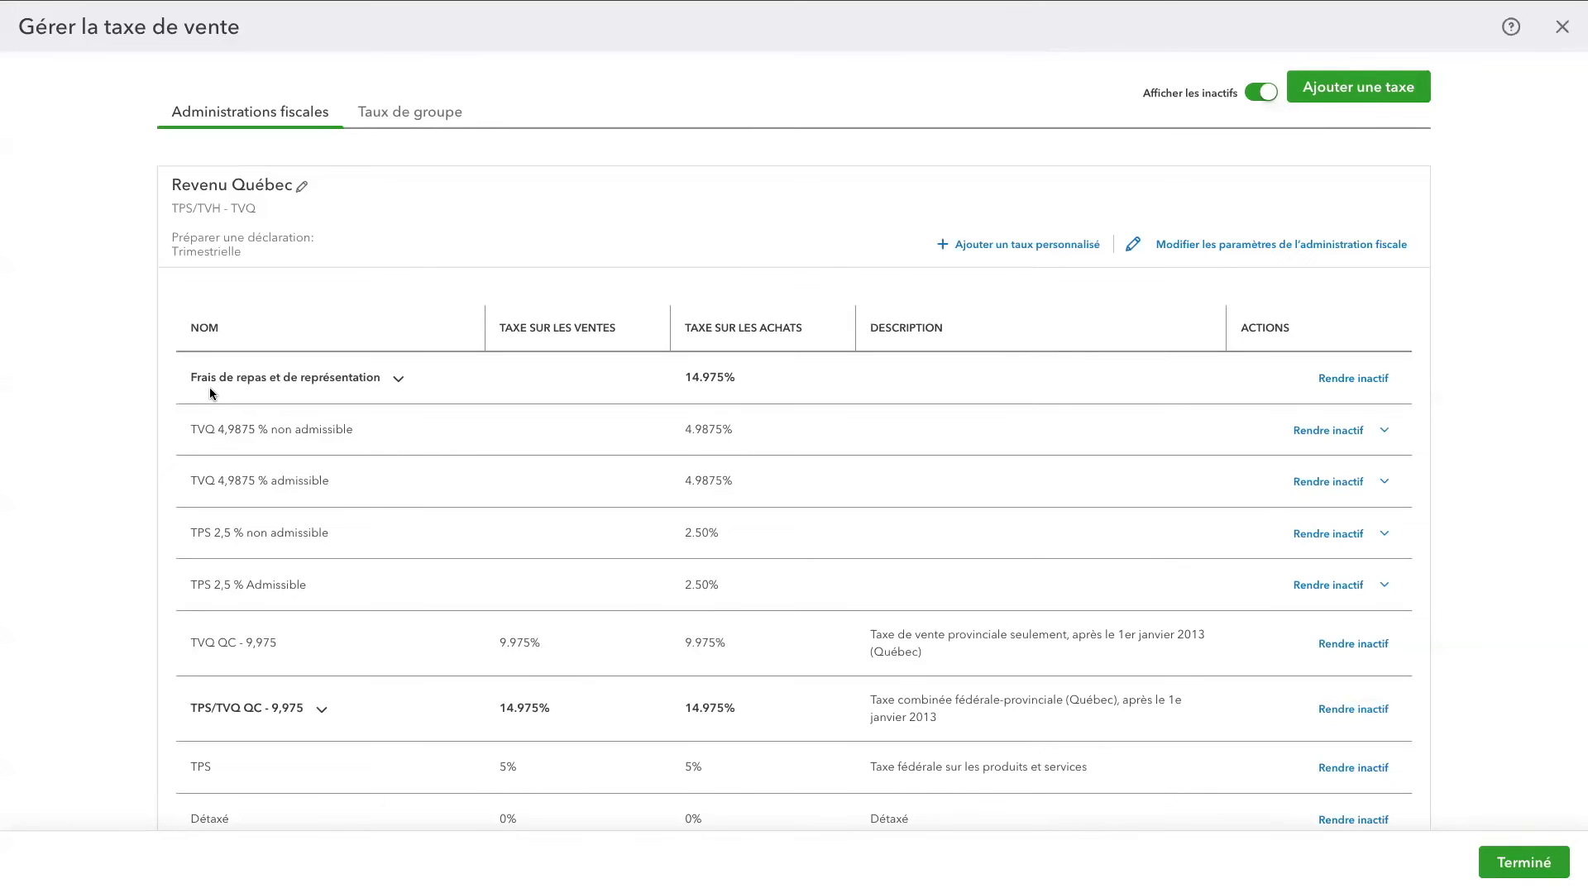
Expand the Frais de repas et de représentation group and make the four individual TPS 2,5 % and TVQ 4,9875 % rates inactive.
click(398, 381)
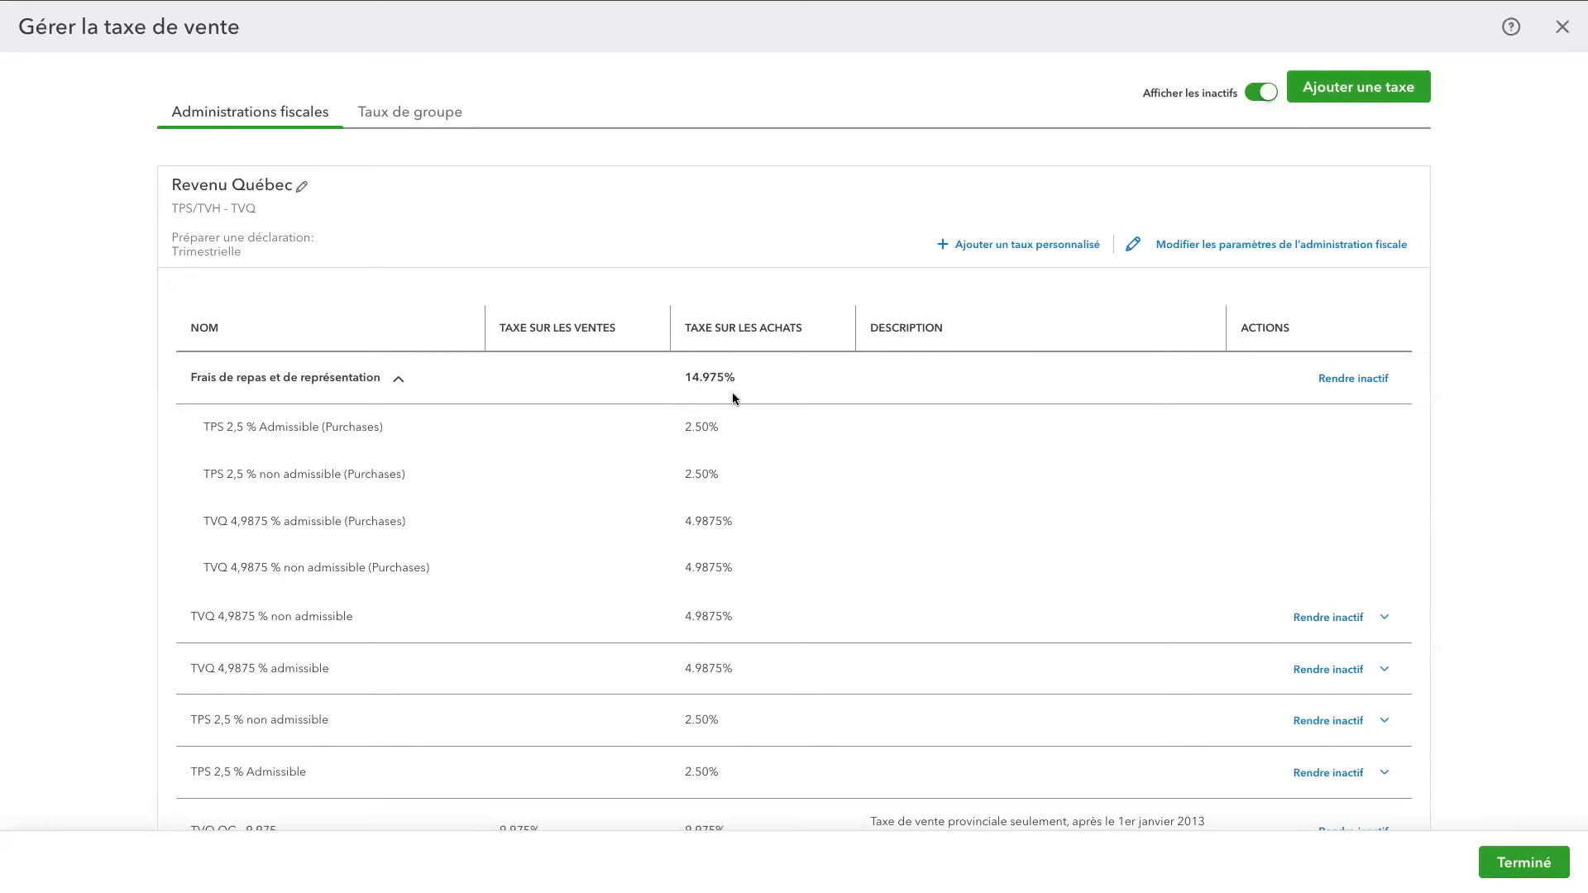
scroll(892, 508, down, 2)
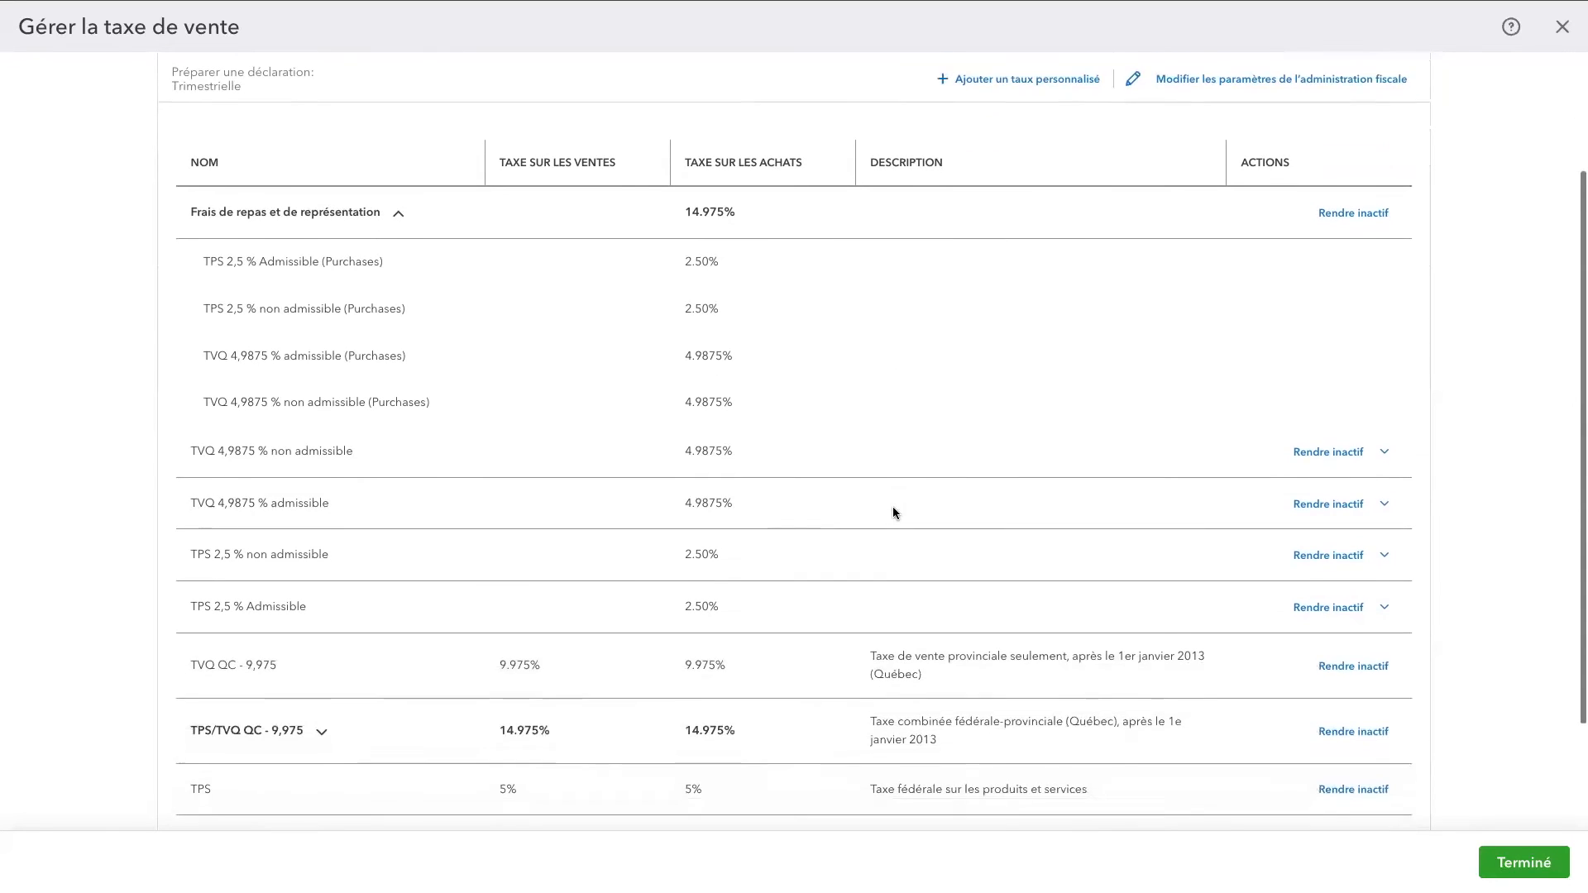
scroll(892, 512, down, 1)
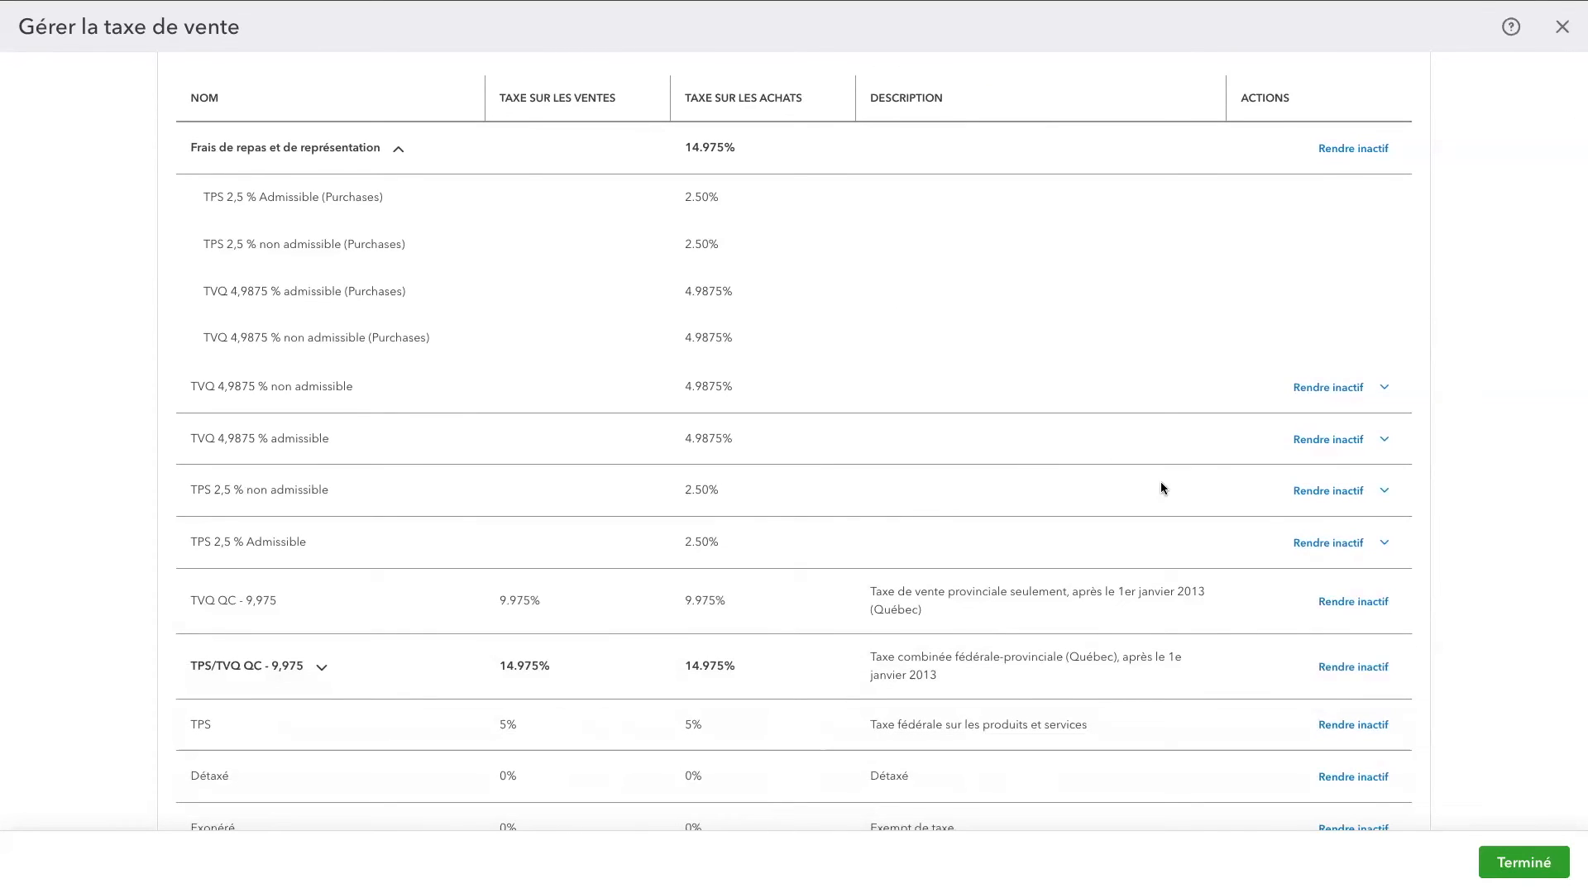
click(1327, 388)
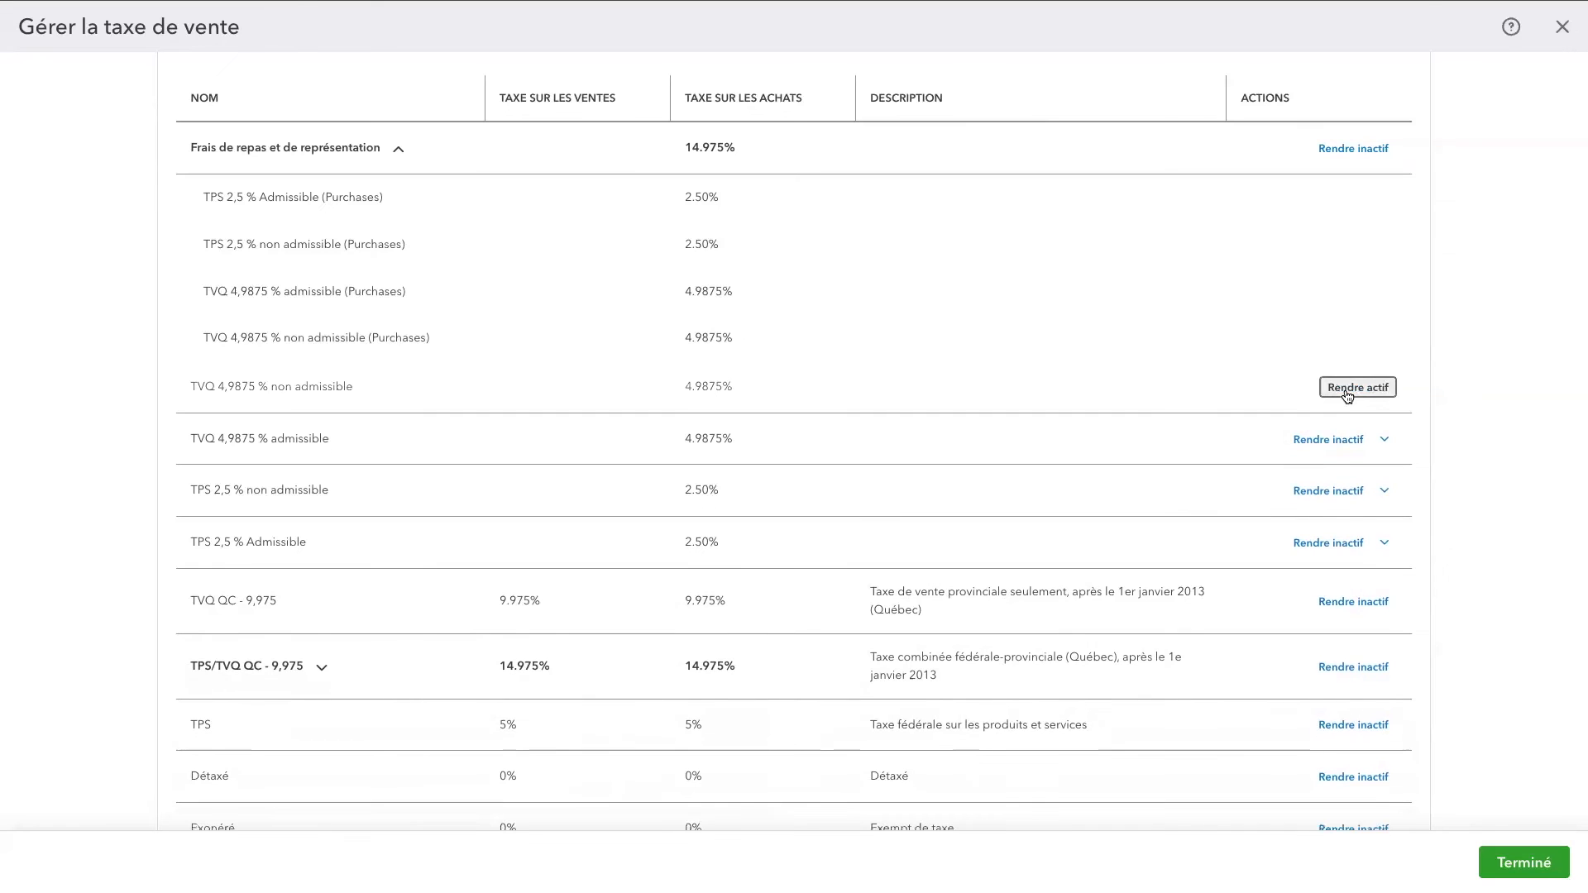
click(1330, 440)
click(1331, 491)
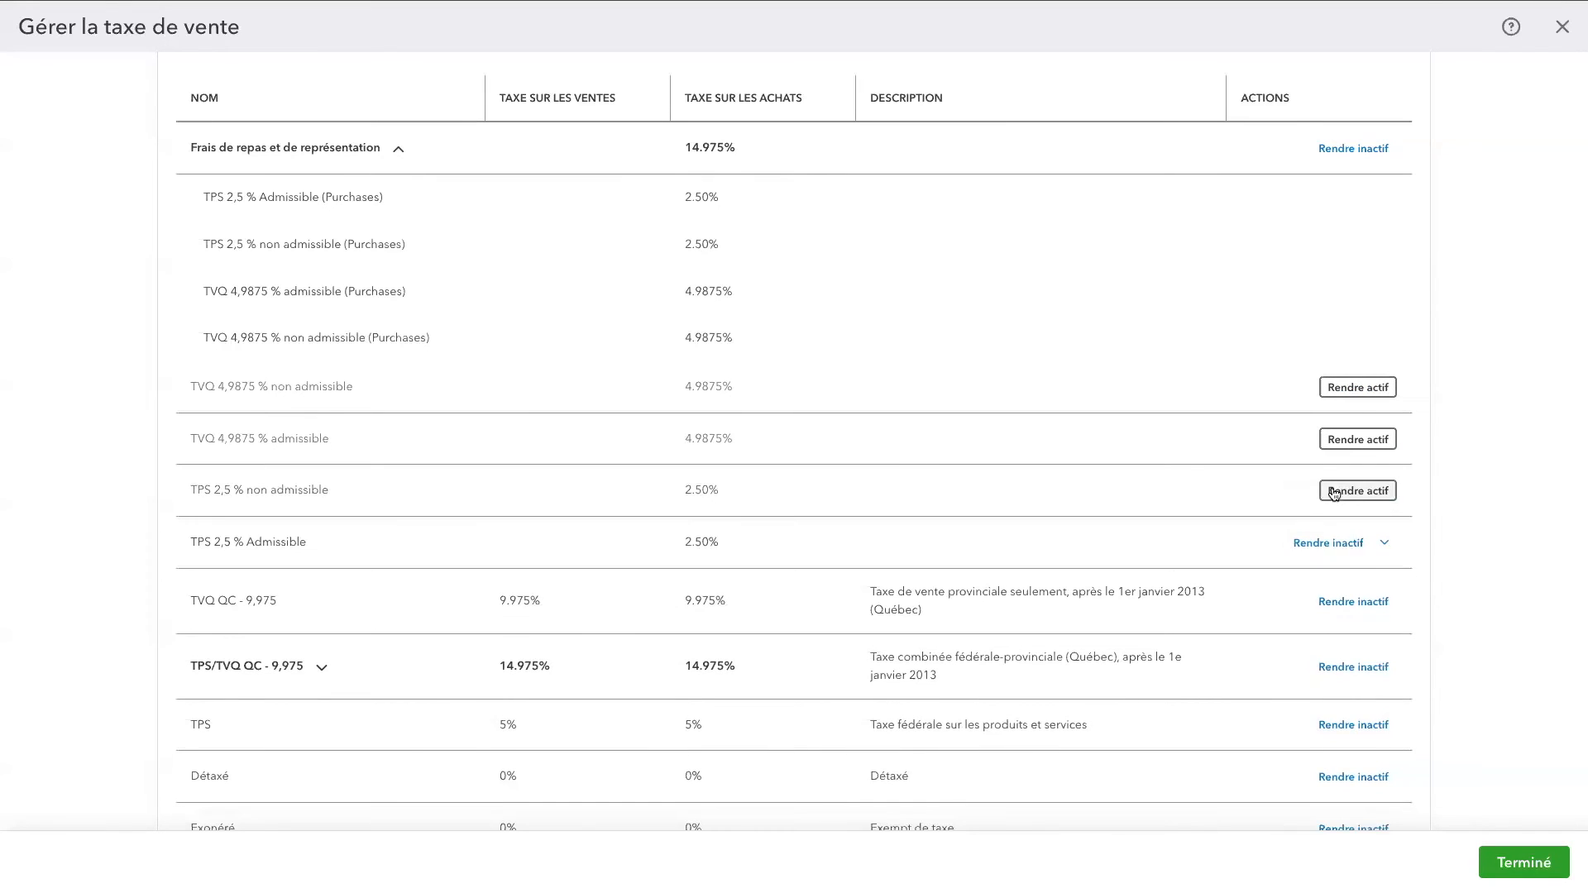
click(1334, 543)
scroll(1457, 567, down, 1)
scroll(1459, 567, up, 4)
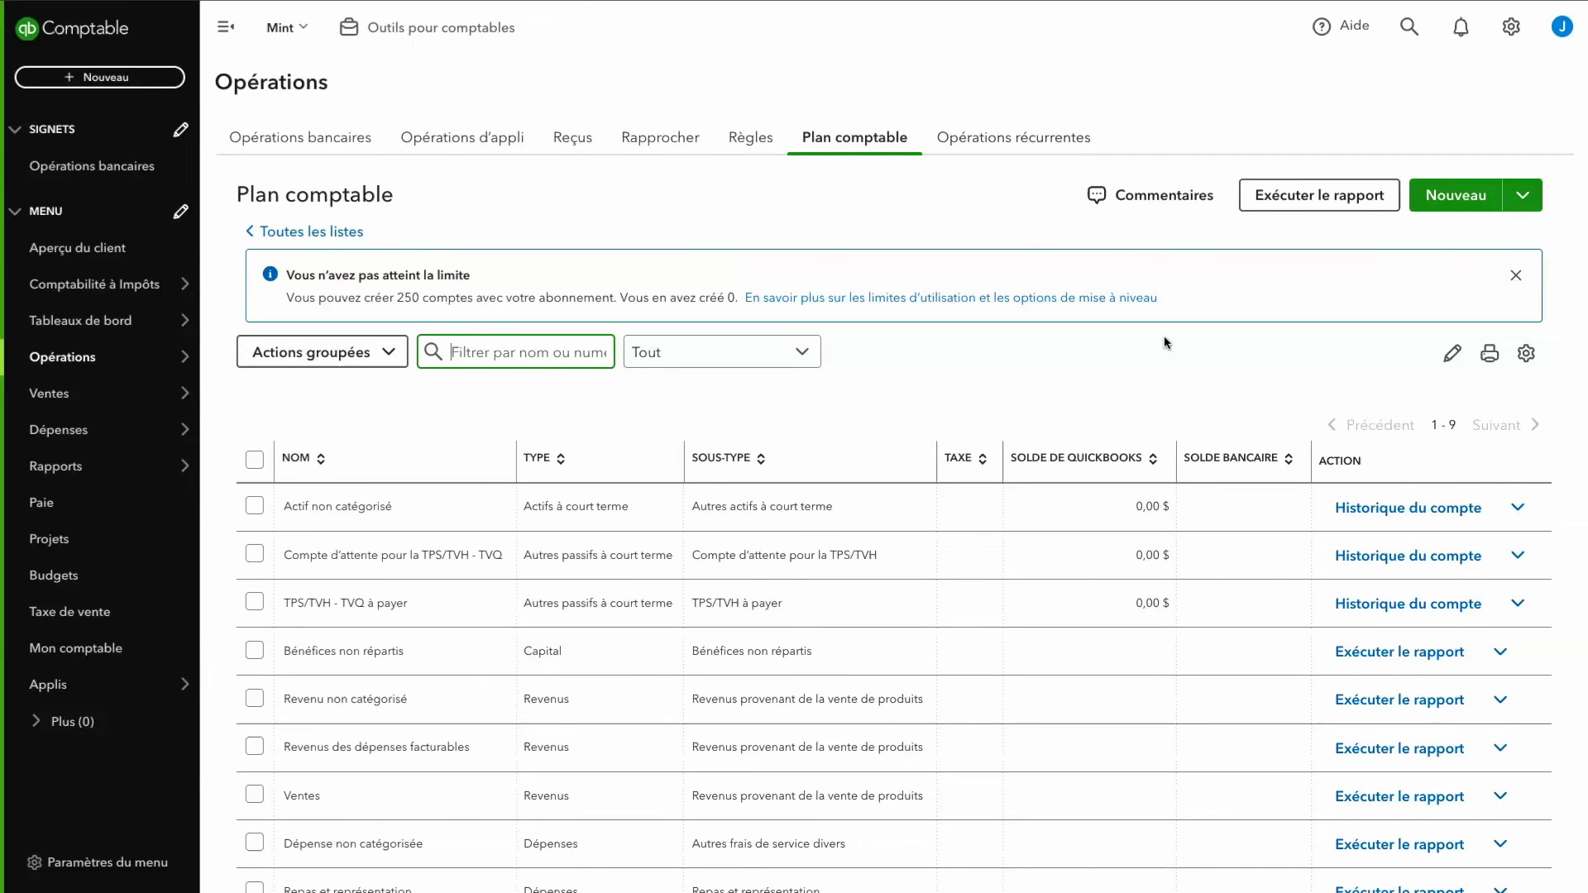
Find the Repas et représentation account in the Plan comptable and save it with Frais de repas et de représentation (14,975 %) as default tax code.
text(repas)
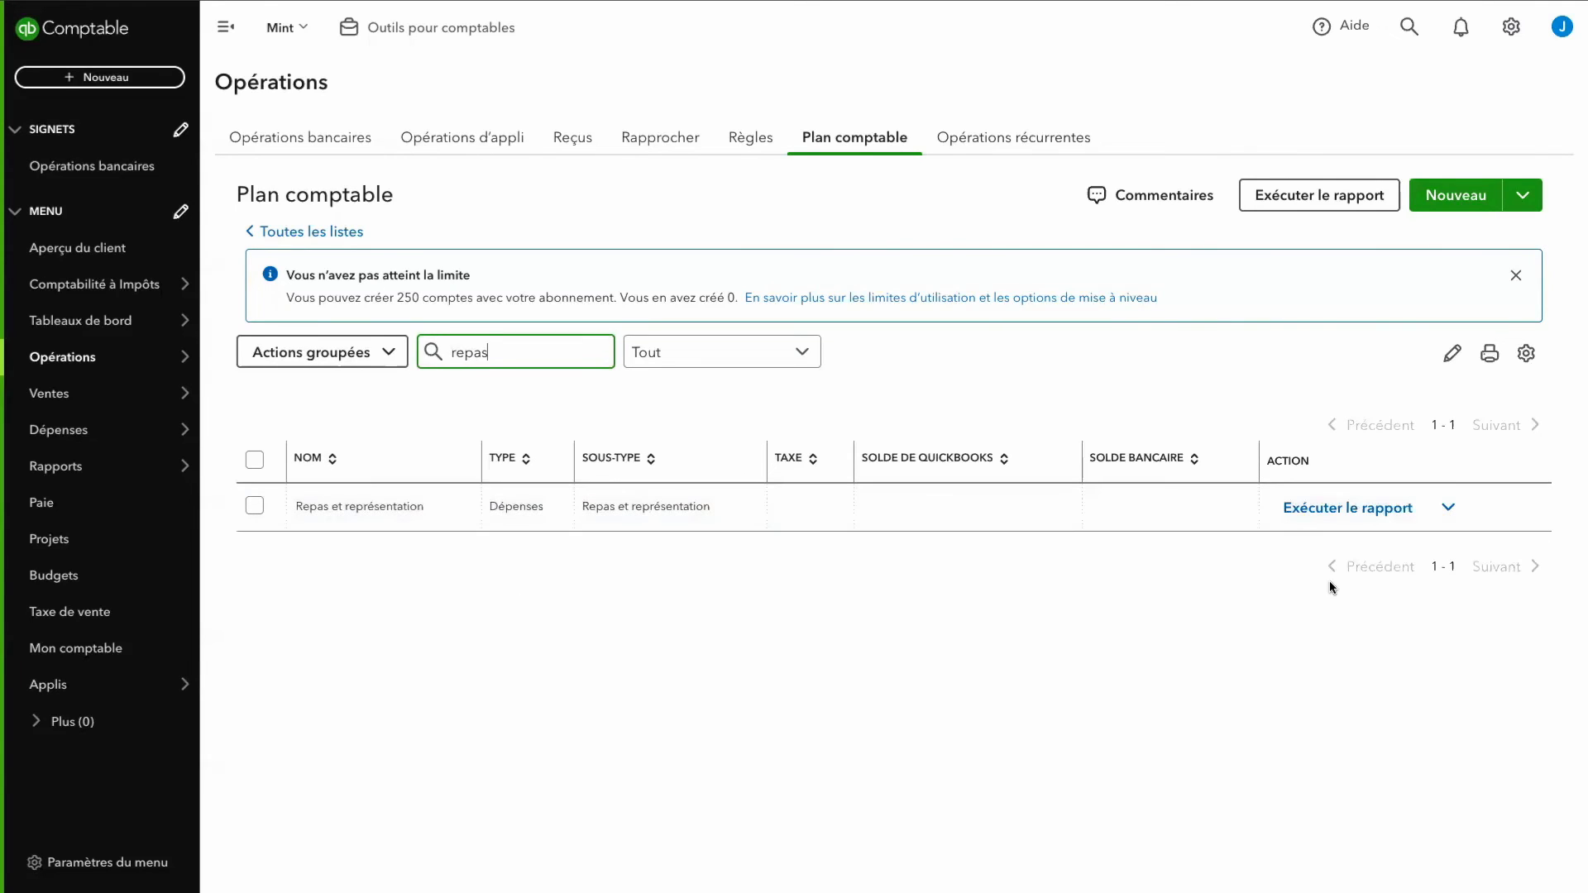
click(1448, 507)
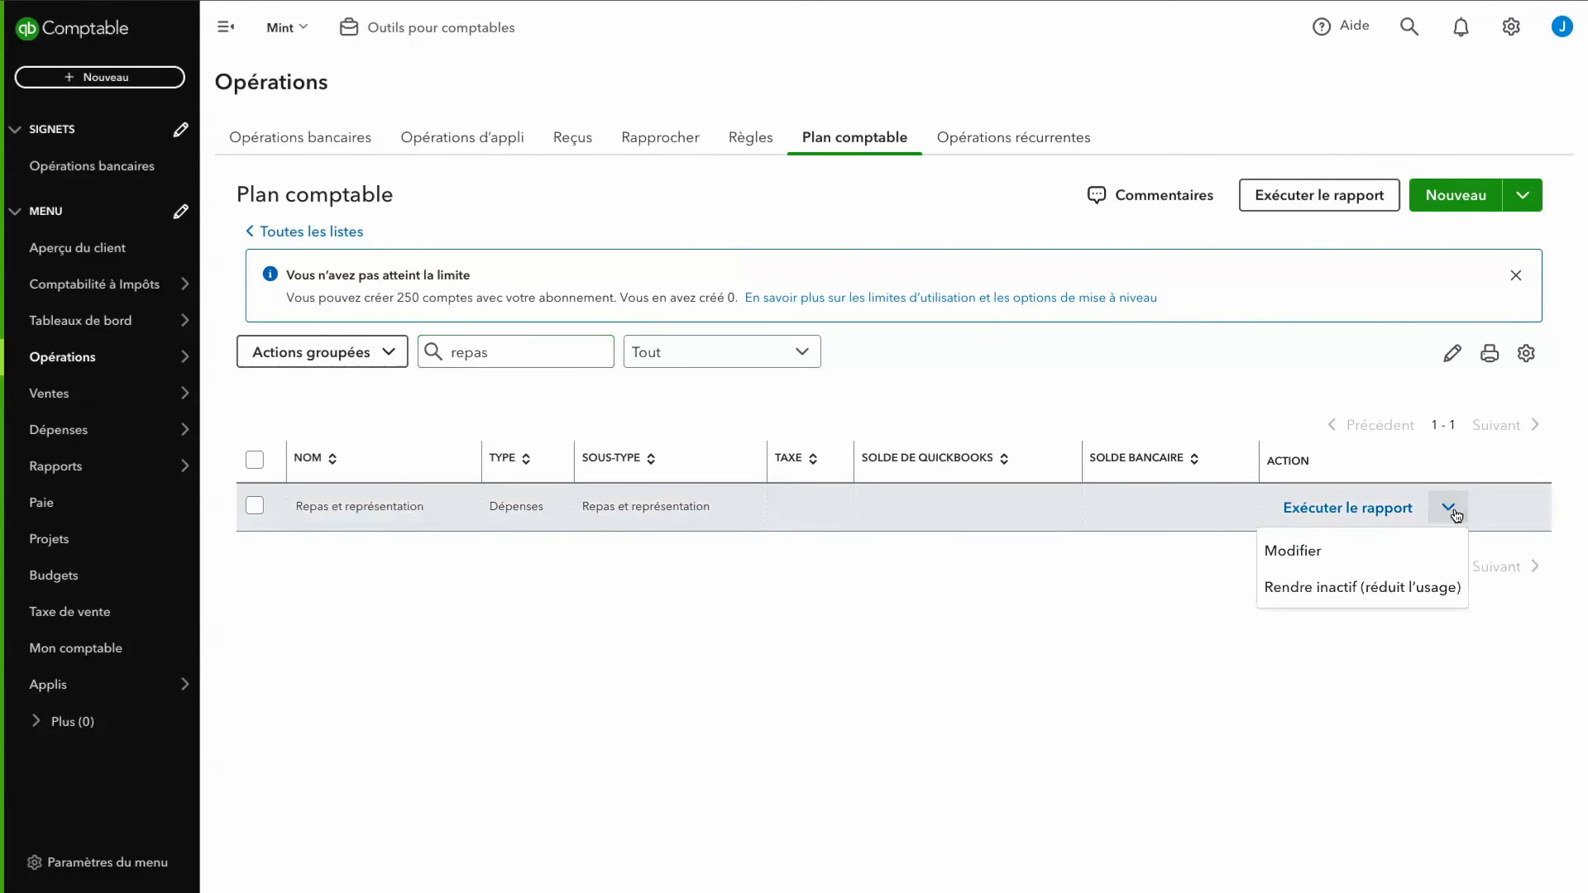
click(1405, 550)
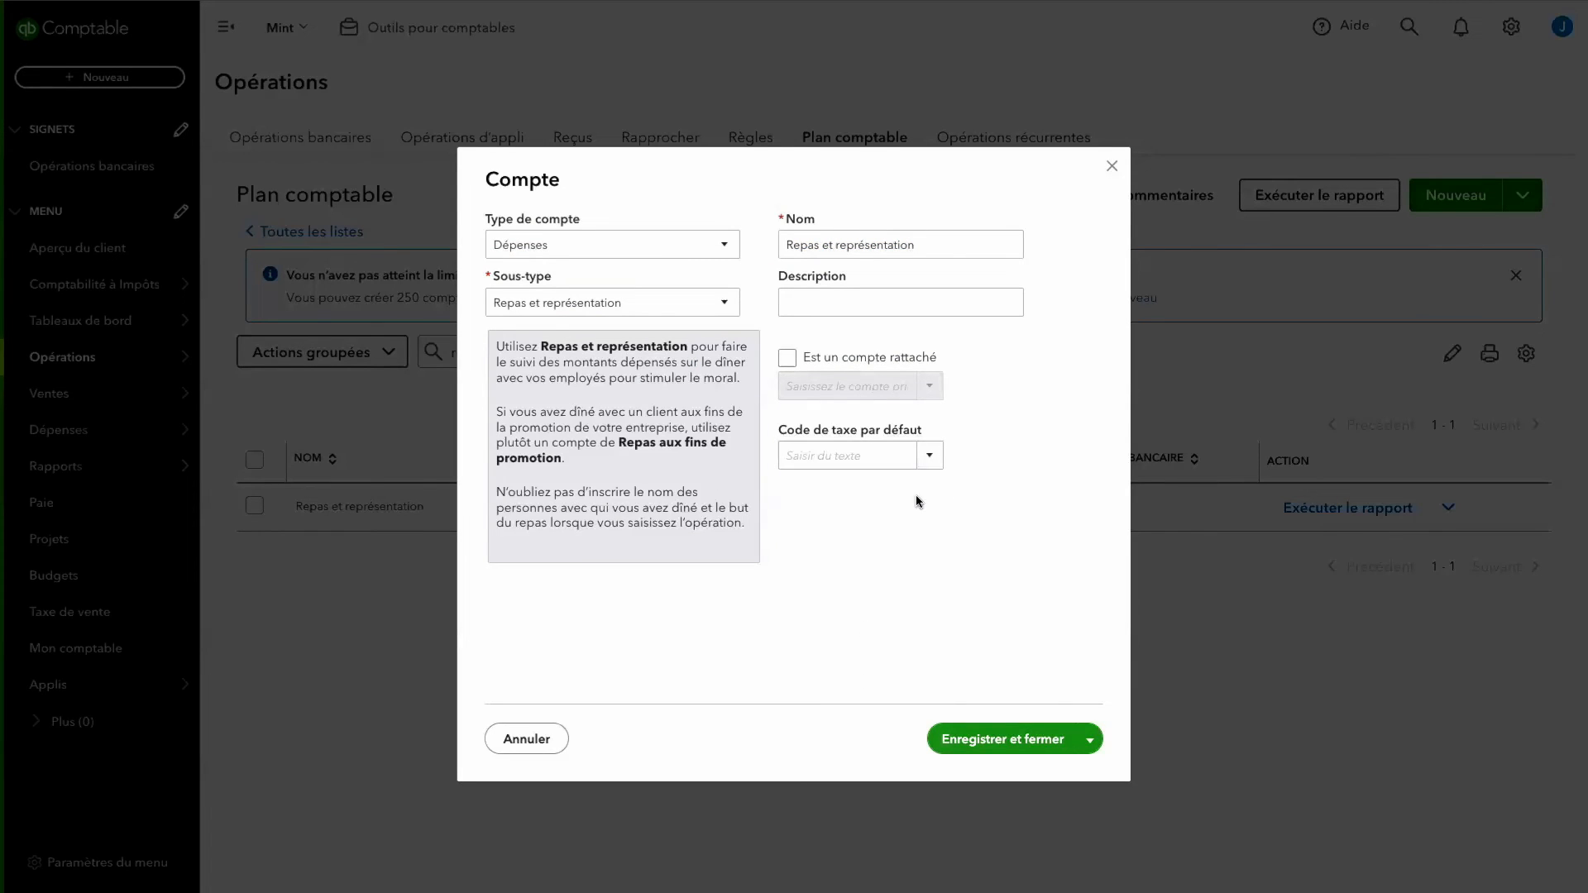
click(930, 456)
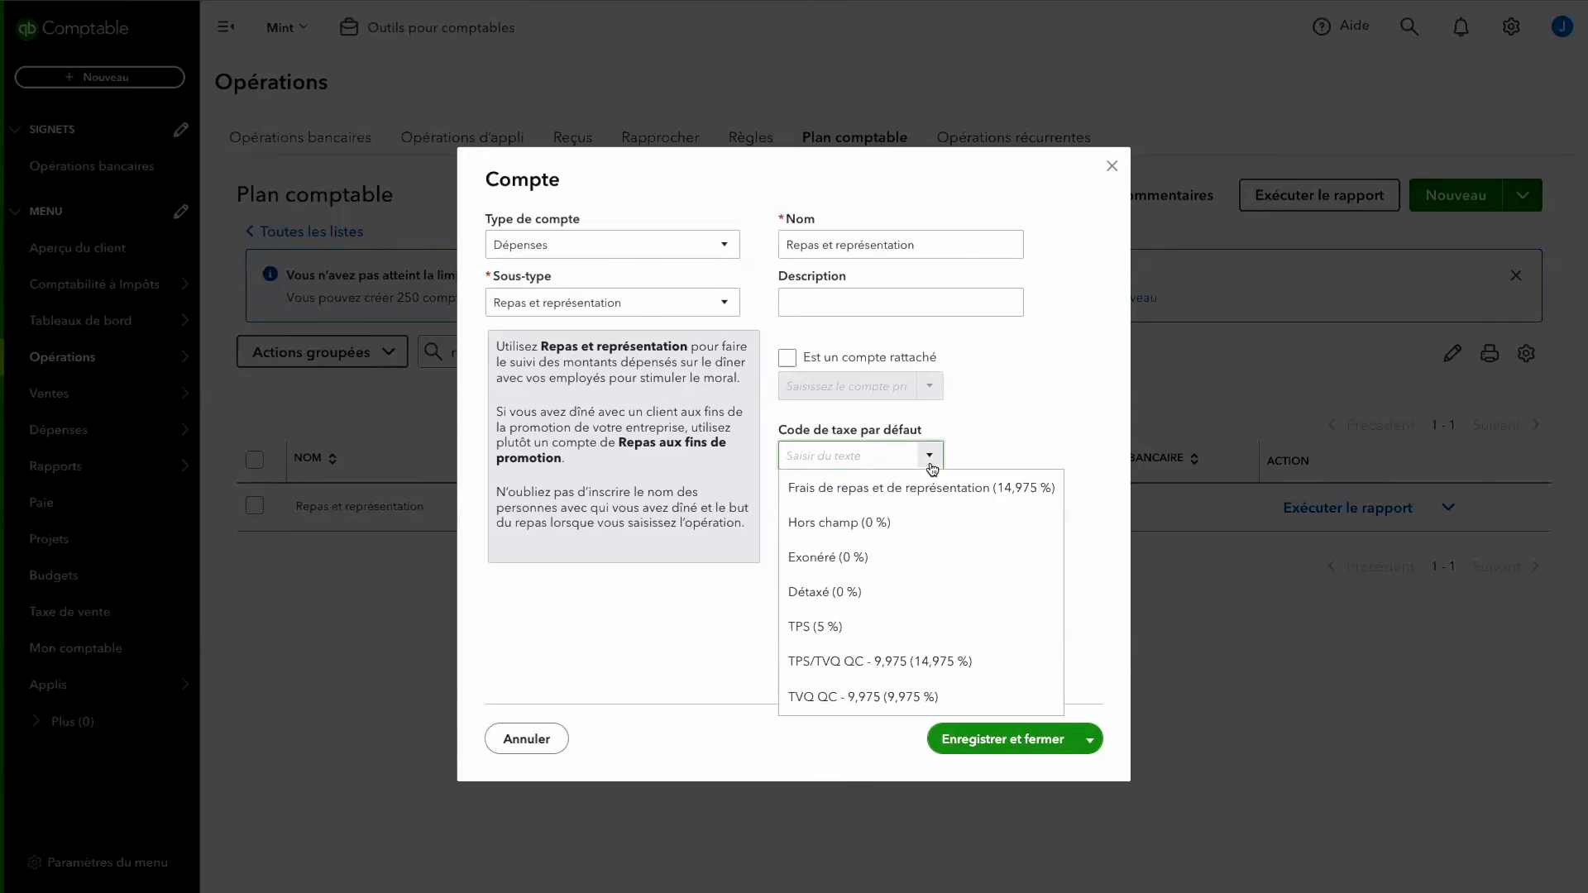
click(876, 496)
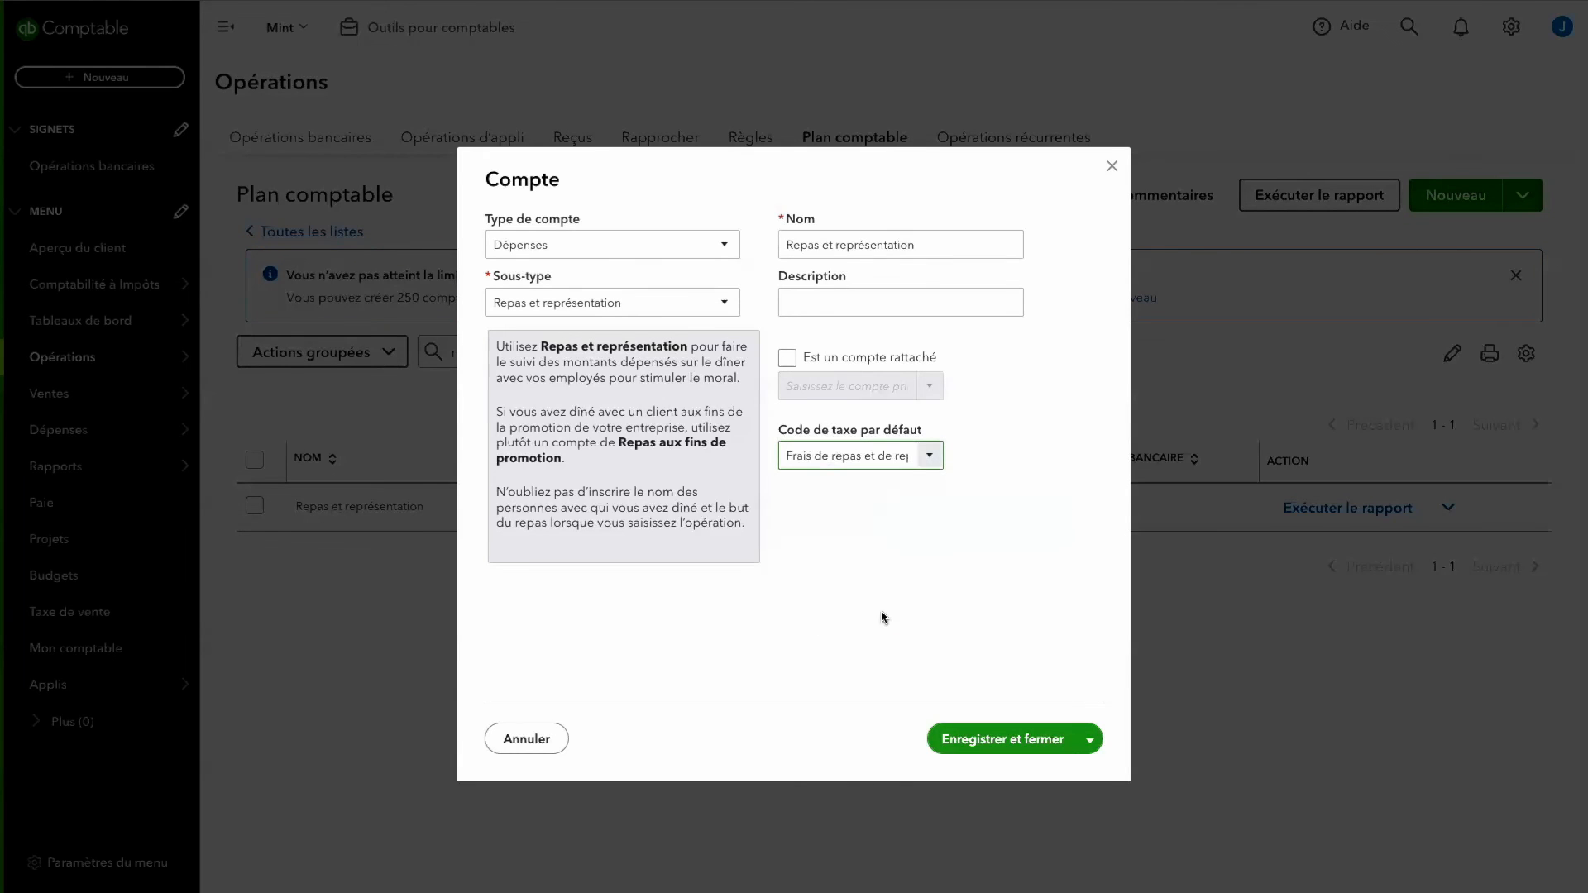
click(1042, 738)
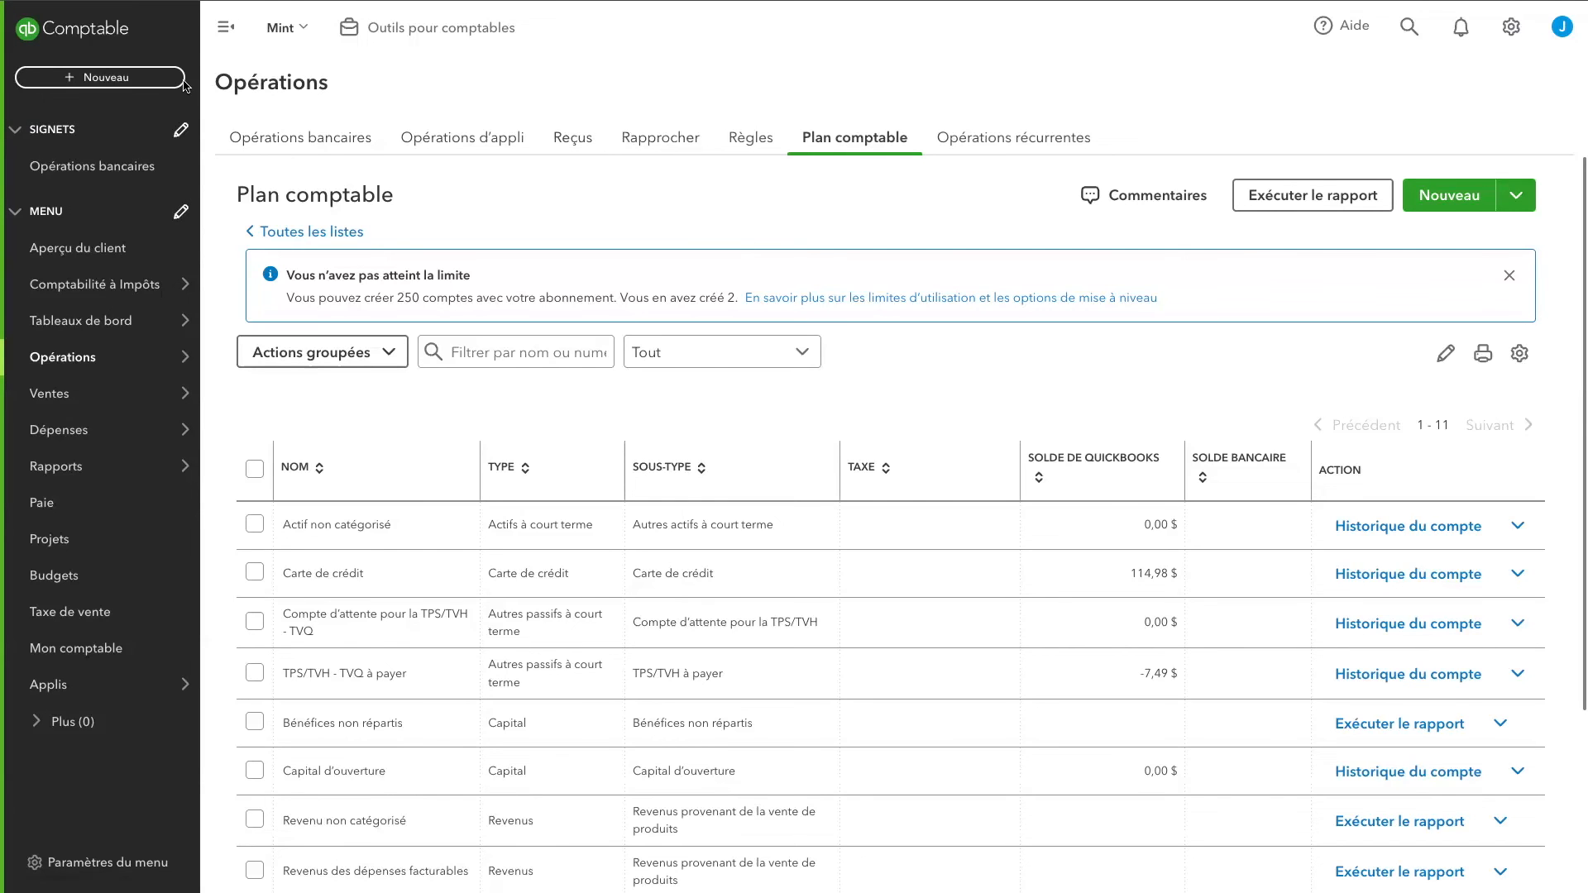
Create a new expense with Restaurant as the payee and Carte de crédit as the payment method.
click(150, 79)
click(261, 173)
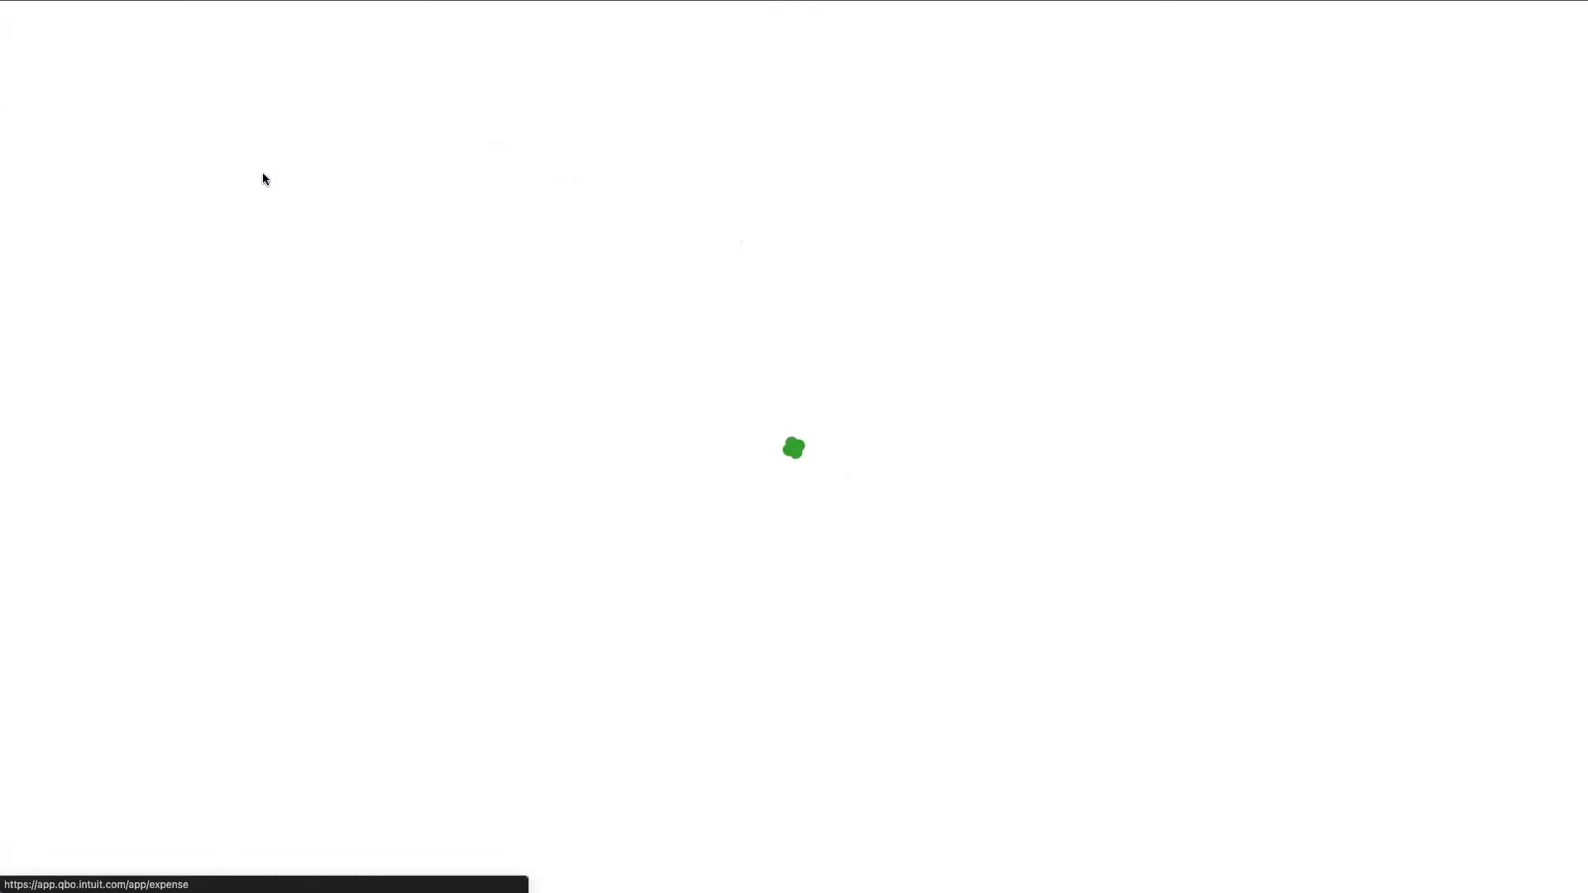
click(229, 104)
click(181, 190)
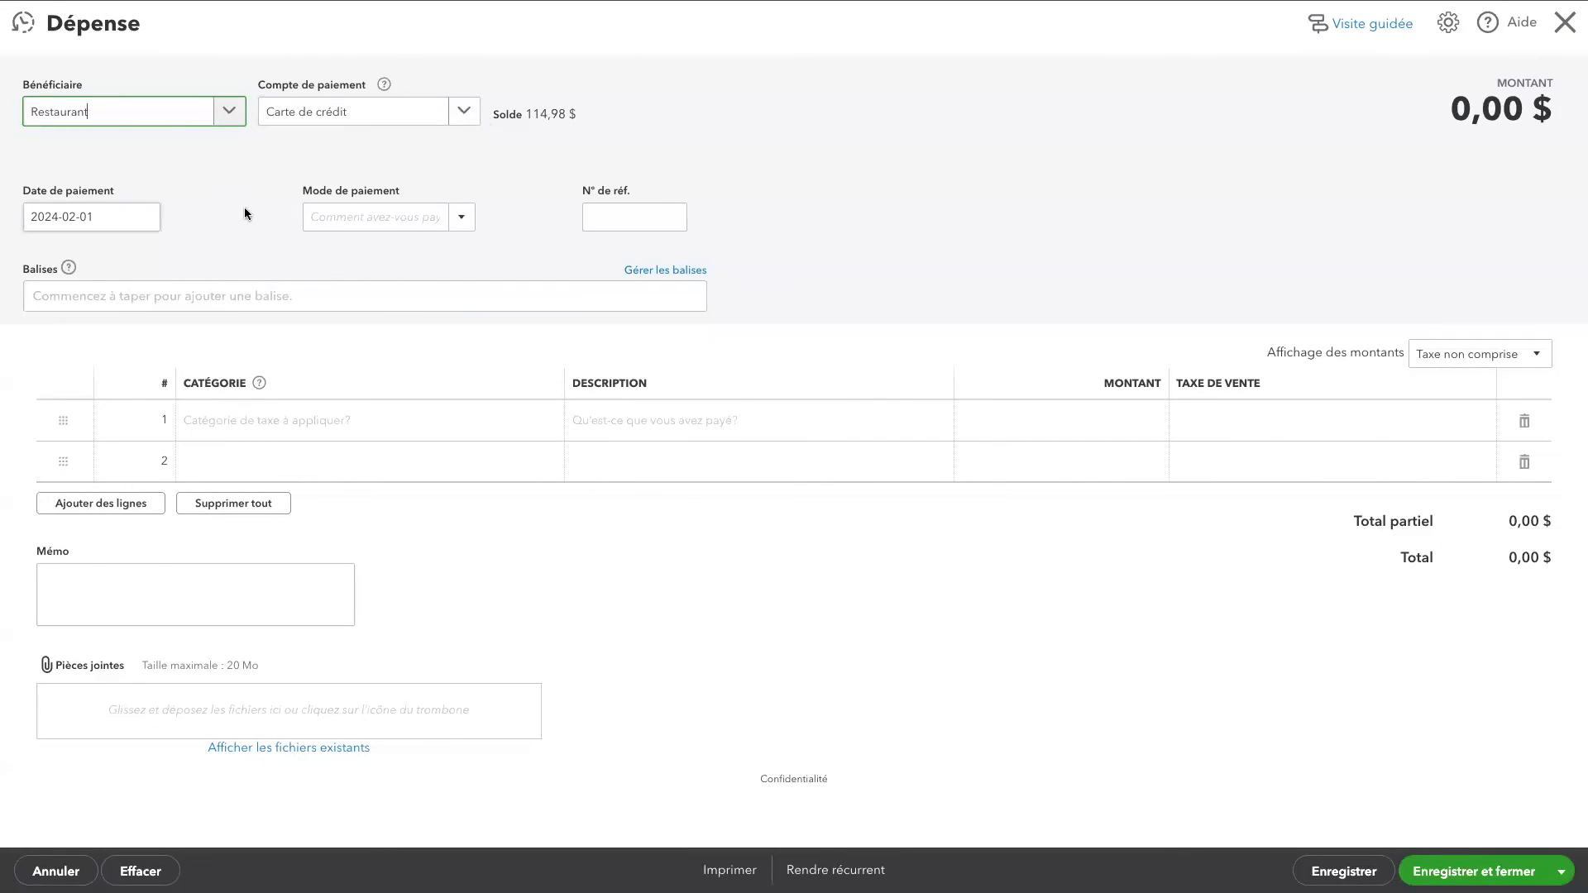
click(461, 218)
click(424, 283)
Fill the expense's first line with the category Repas et représentation and an amount of 100.
click(378, 420)
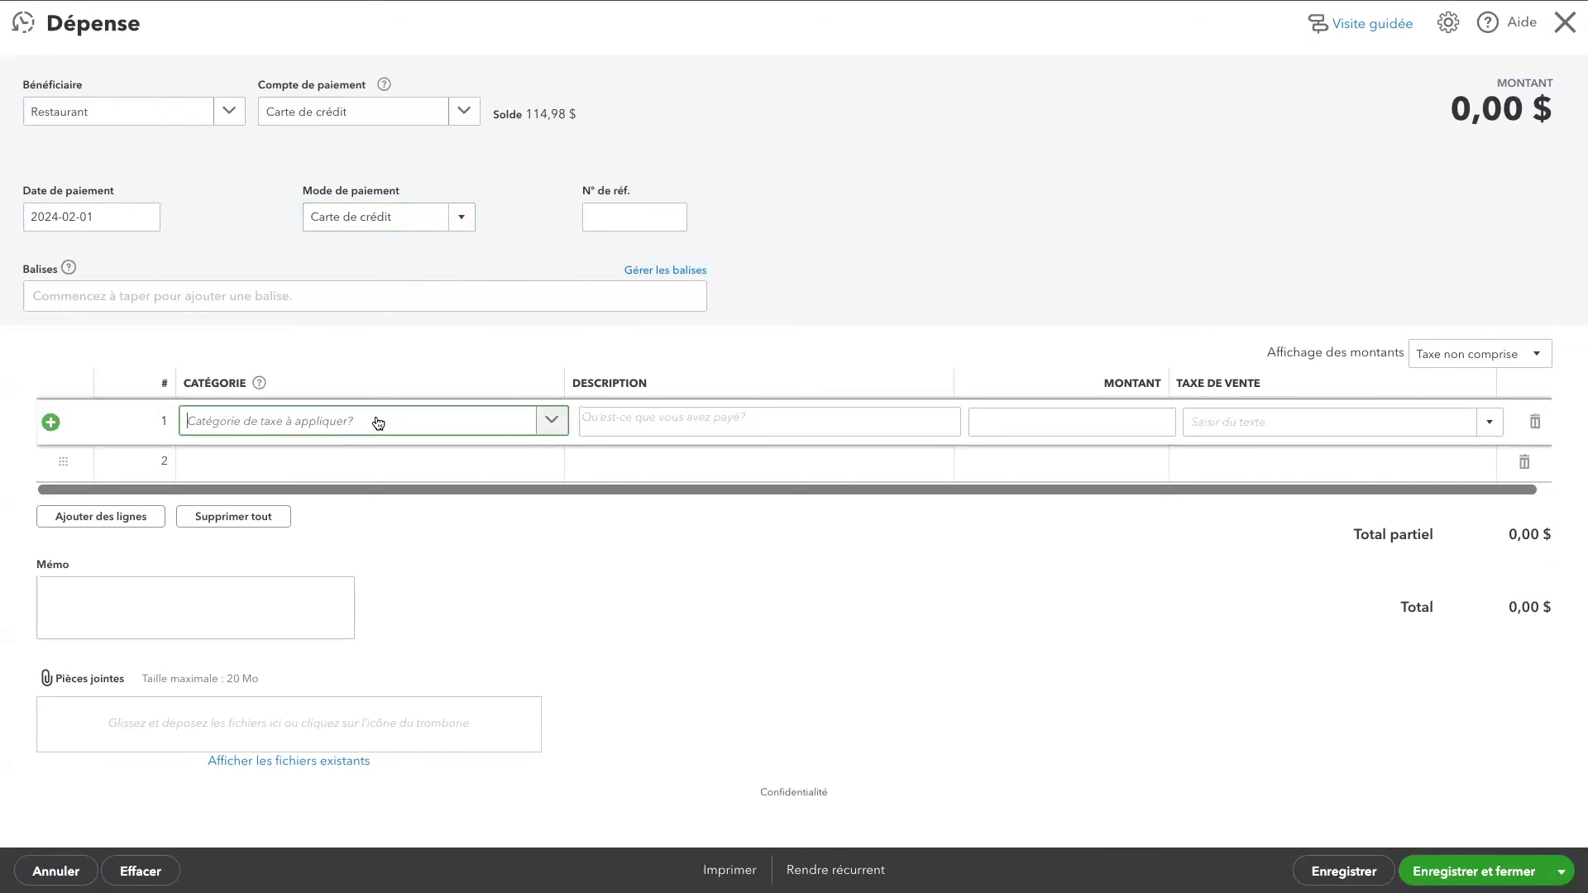
text(repas)
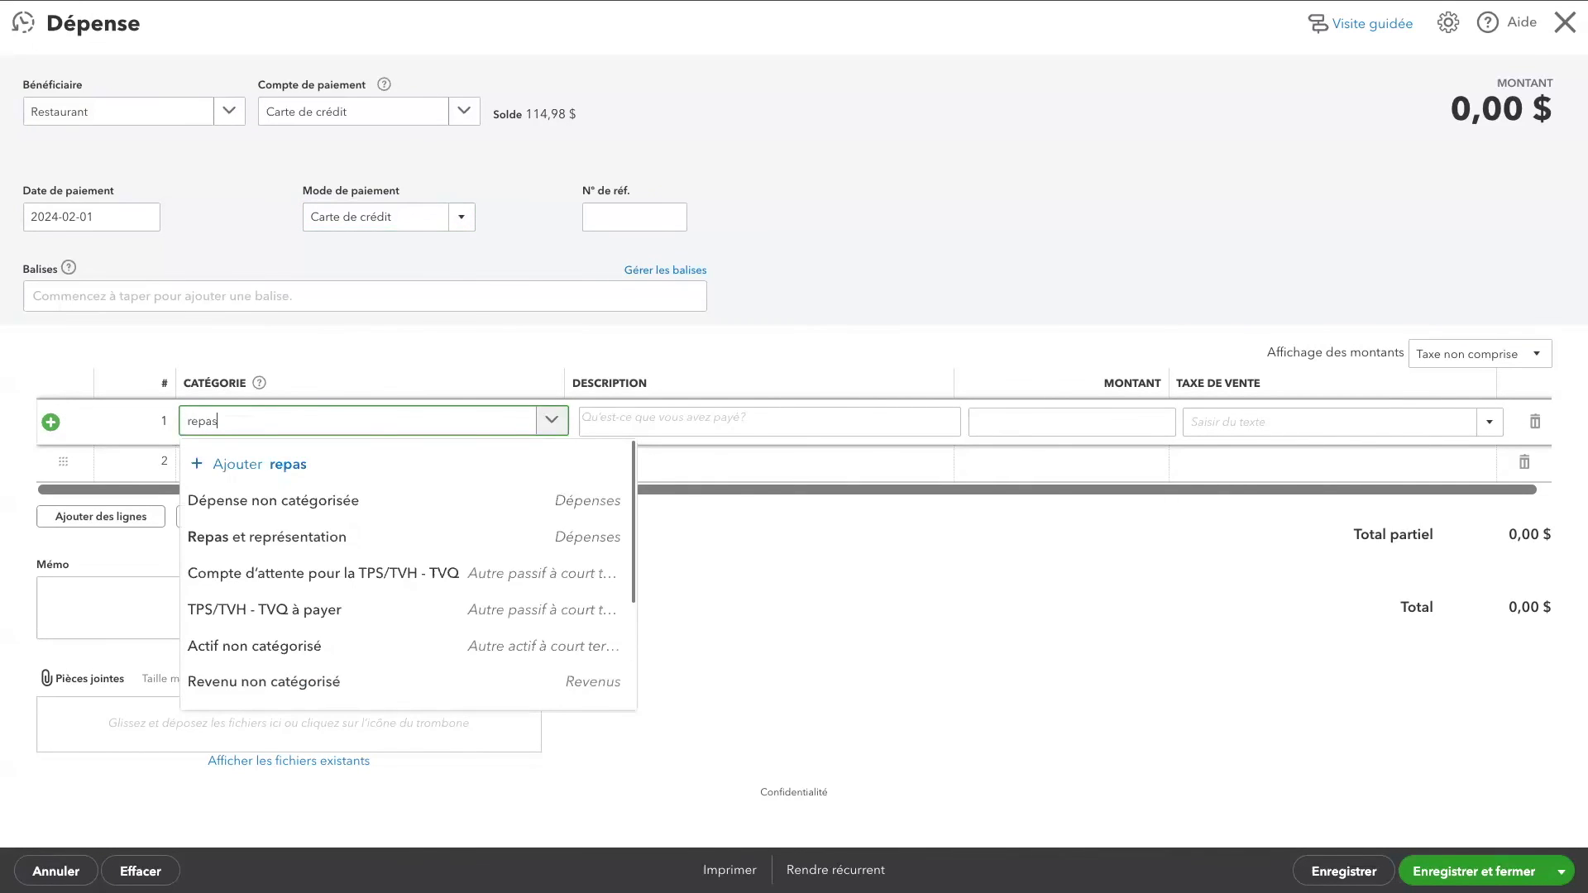
click(391, 501)
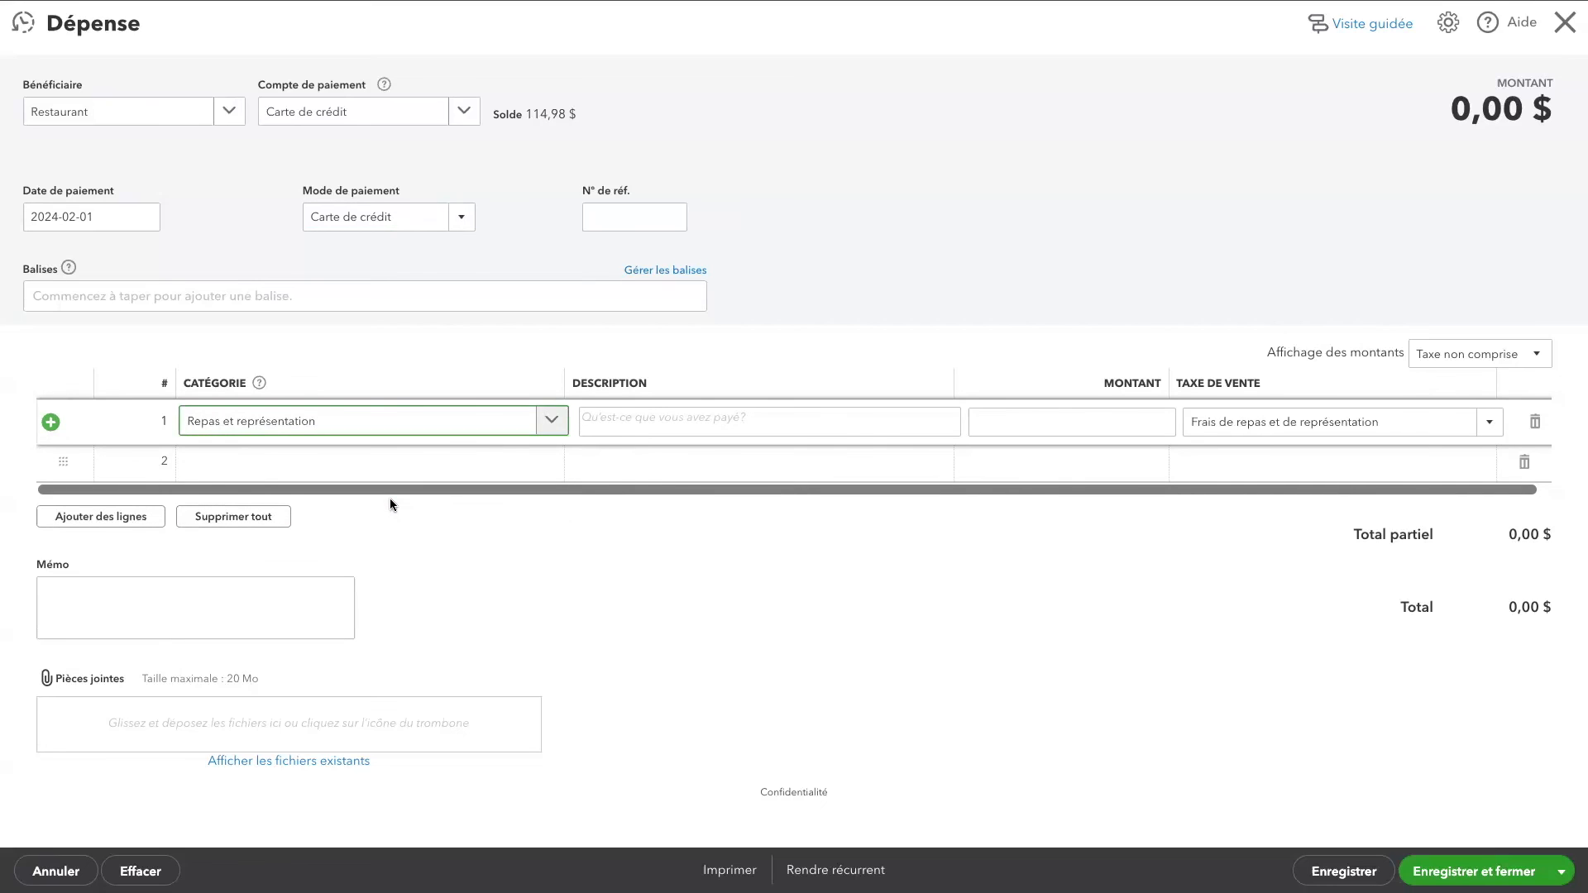
click(489, 562)
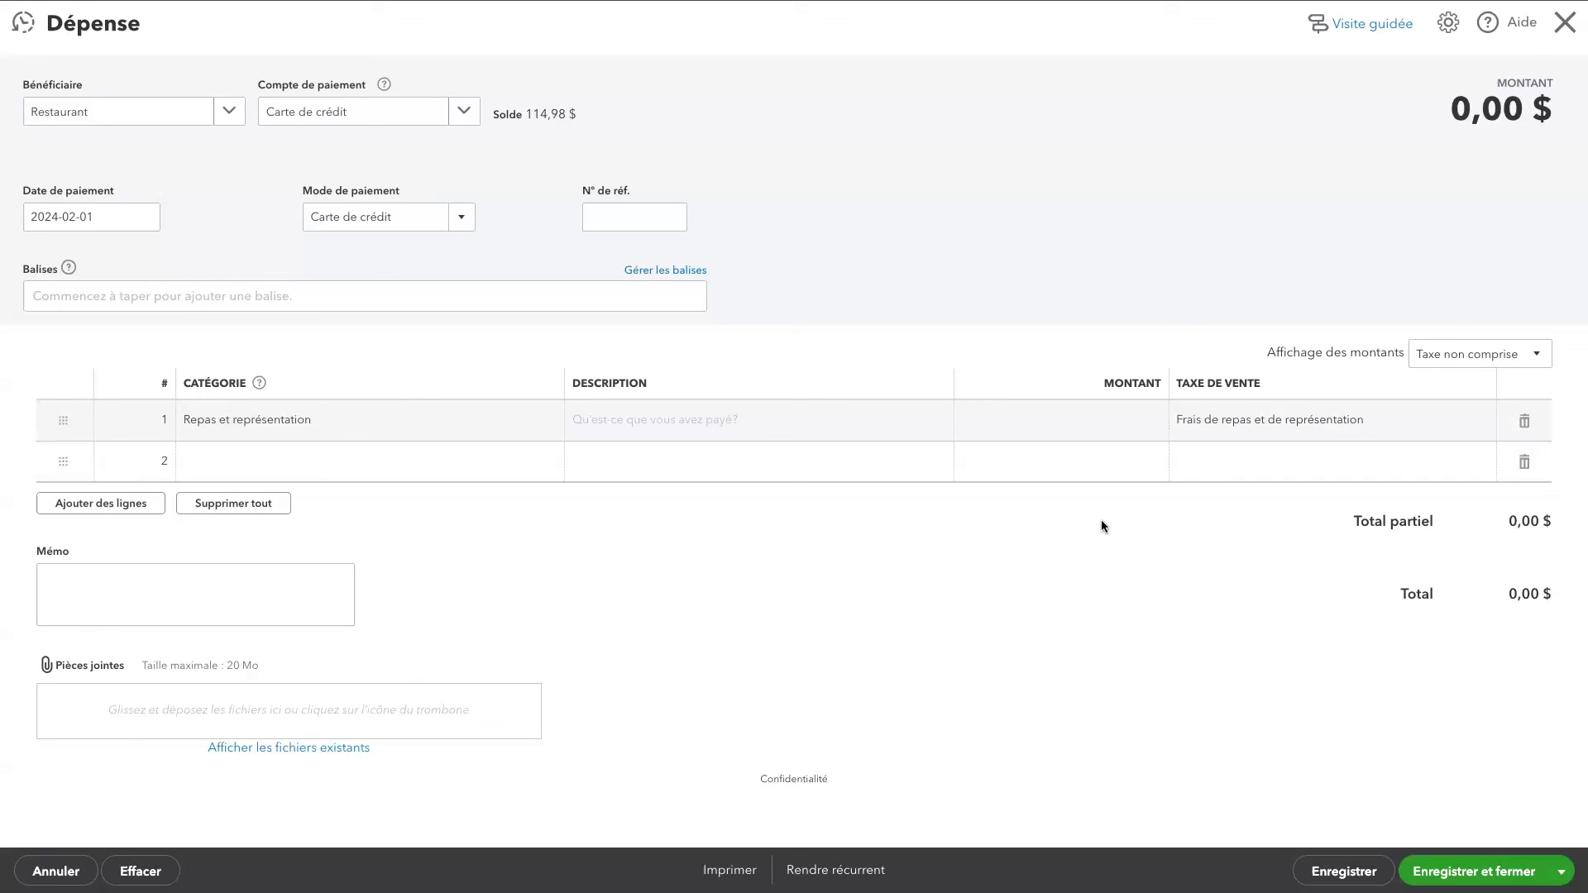
click(1097, 414)
text(100)
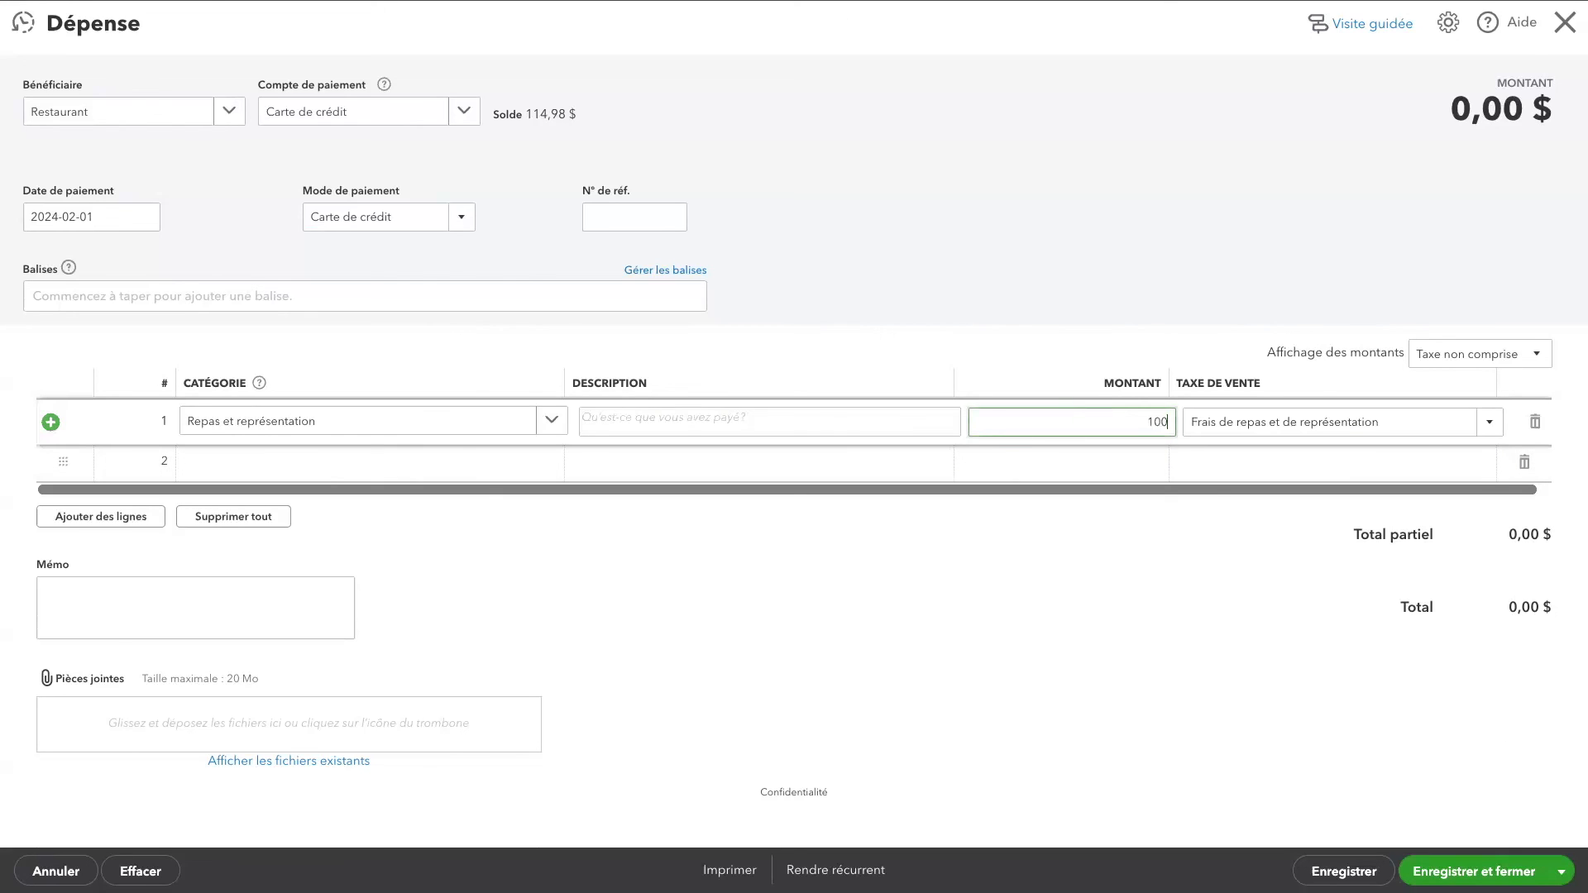
key(Tab)
click(1010, 612)
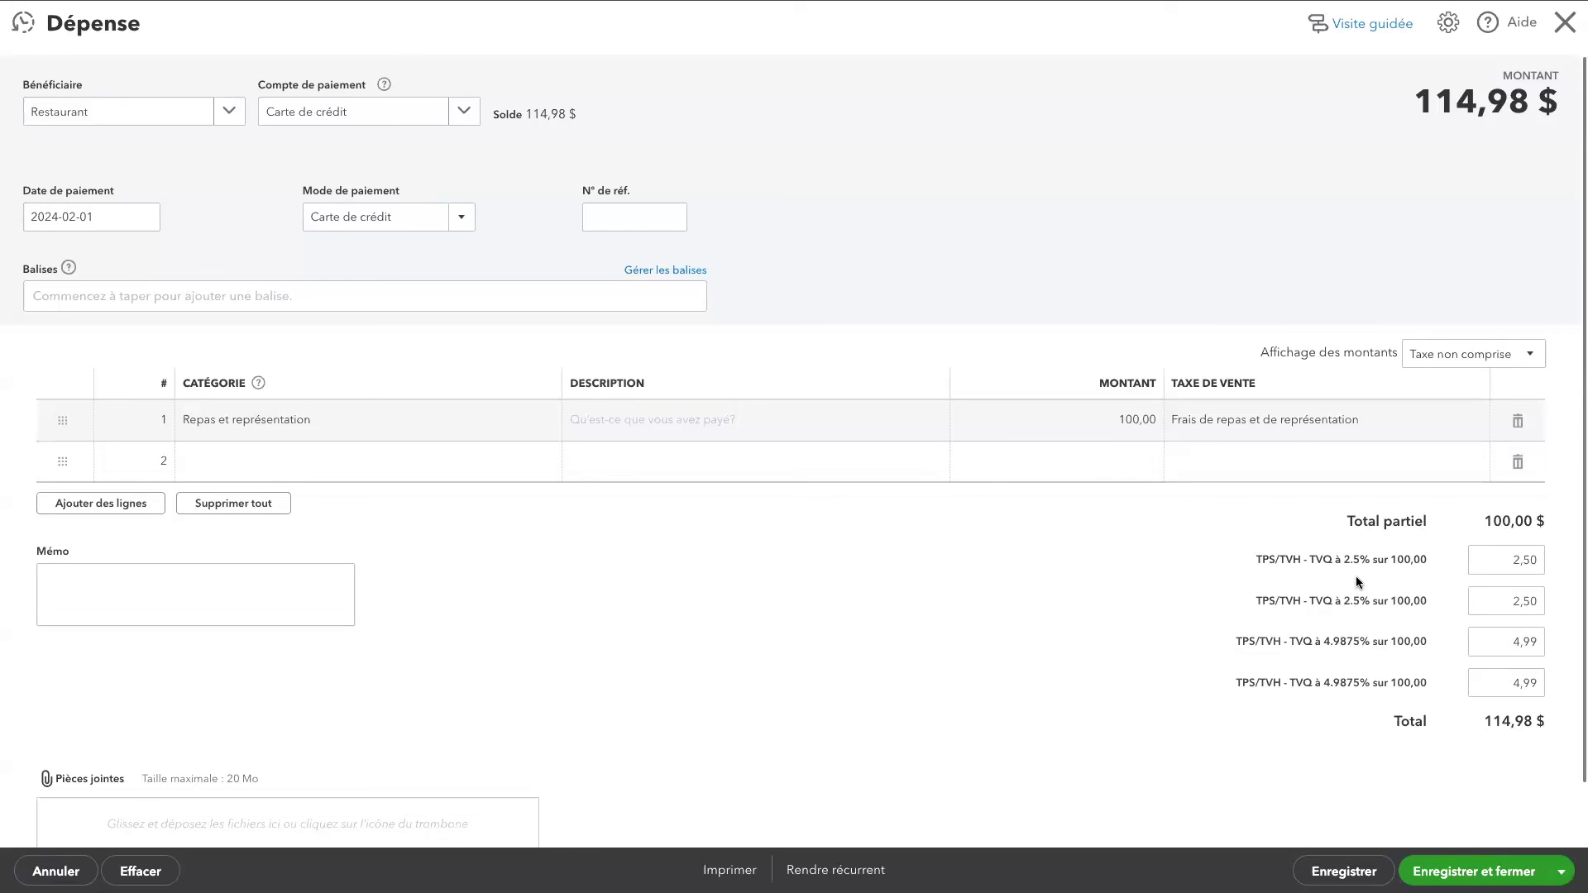
Save the restaurant expense and open its Journal des opérations report.
click(1342, 876)
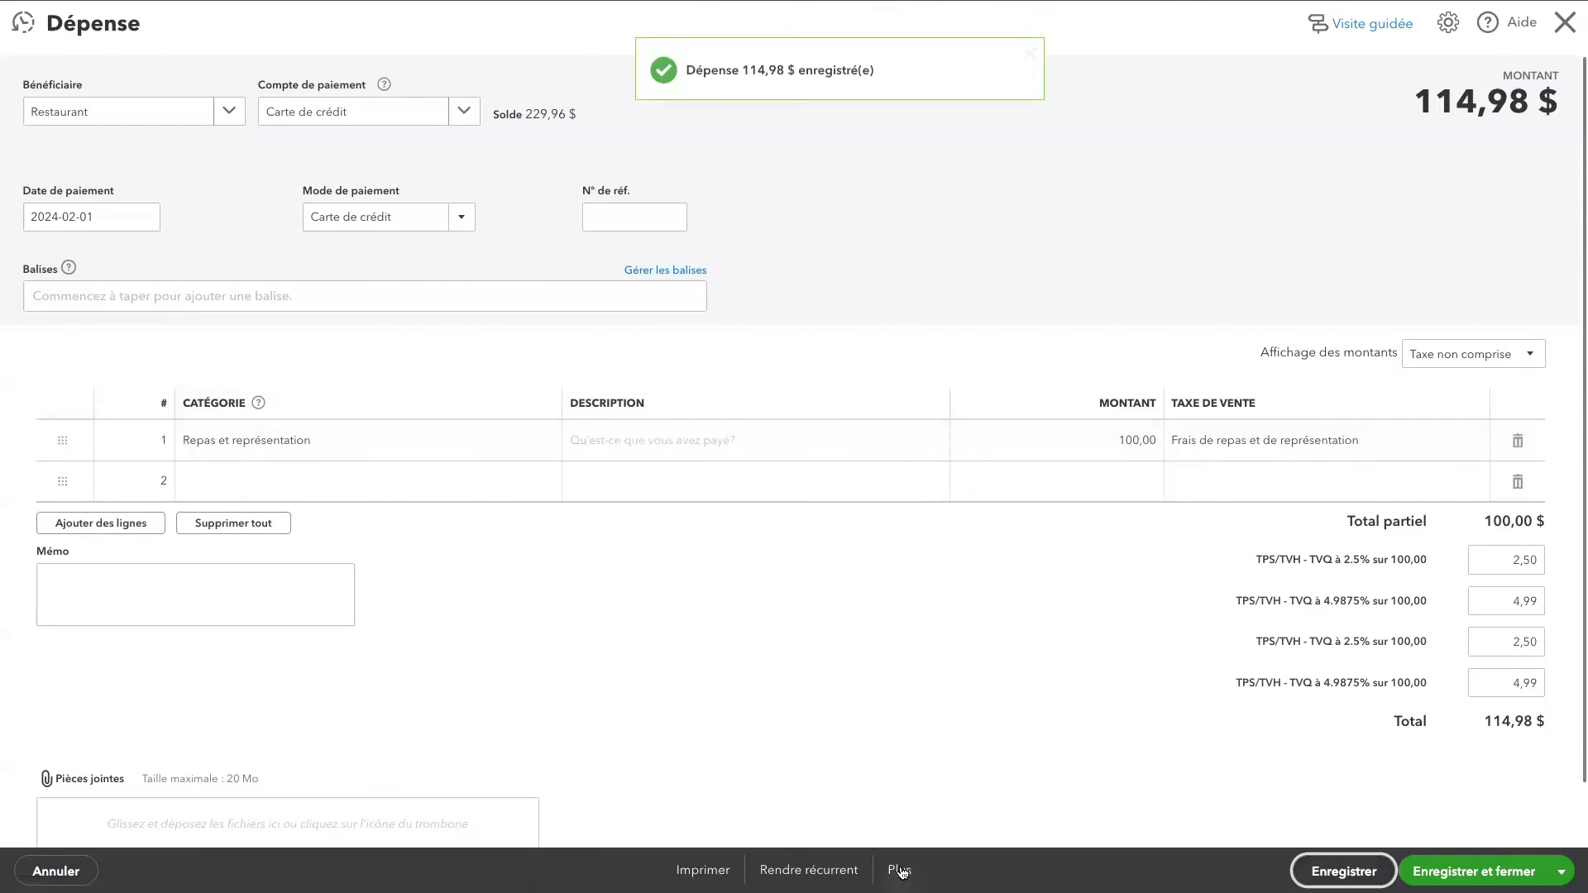
click(901, 871)
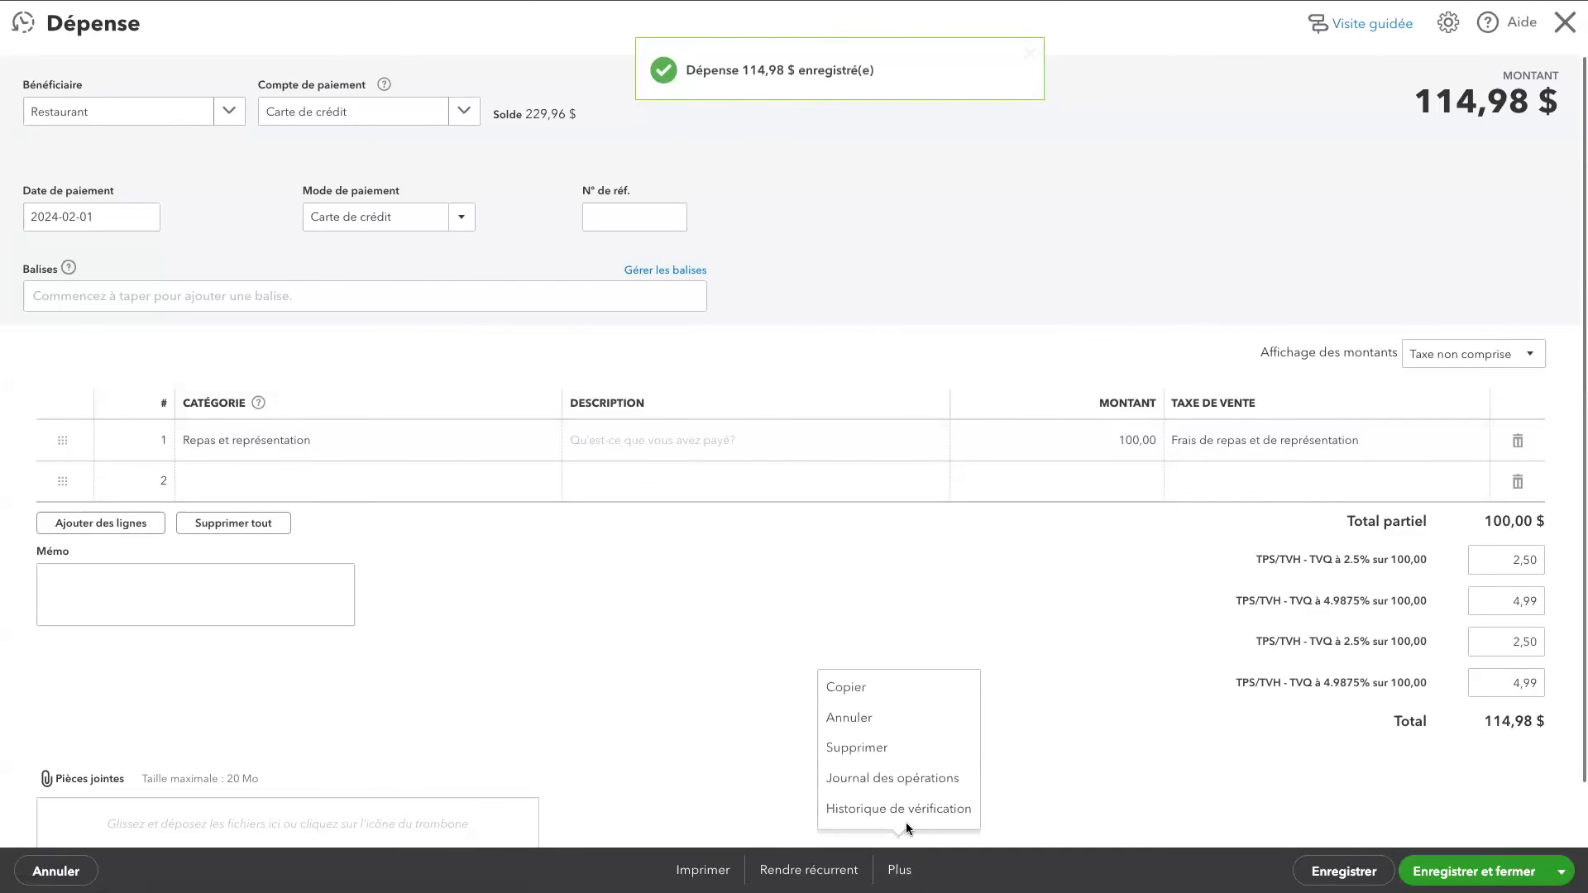
click(920, 796)
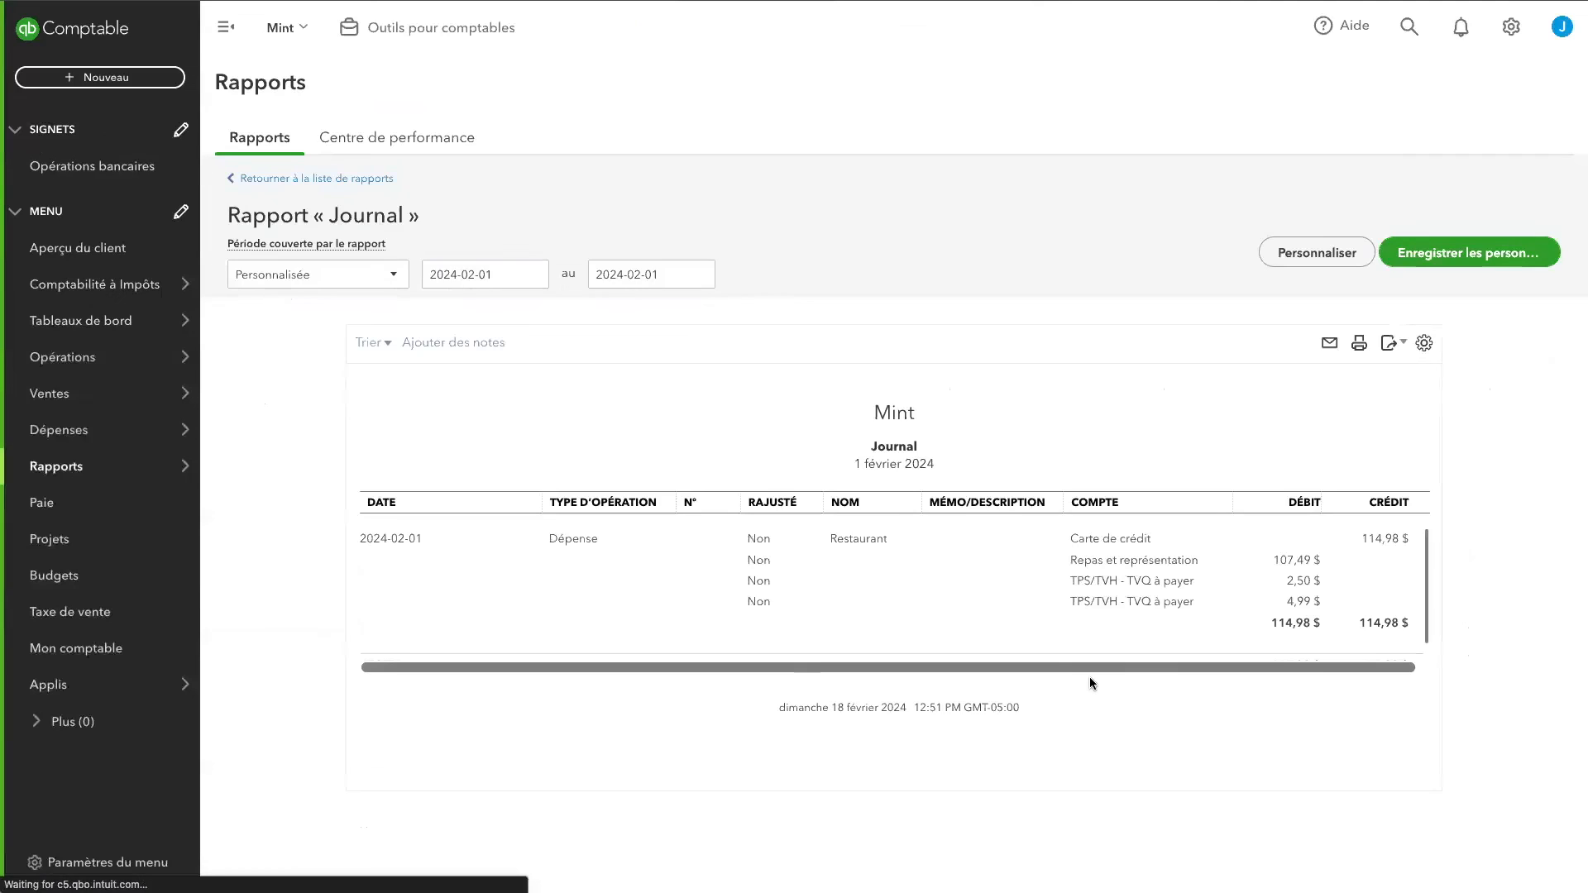